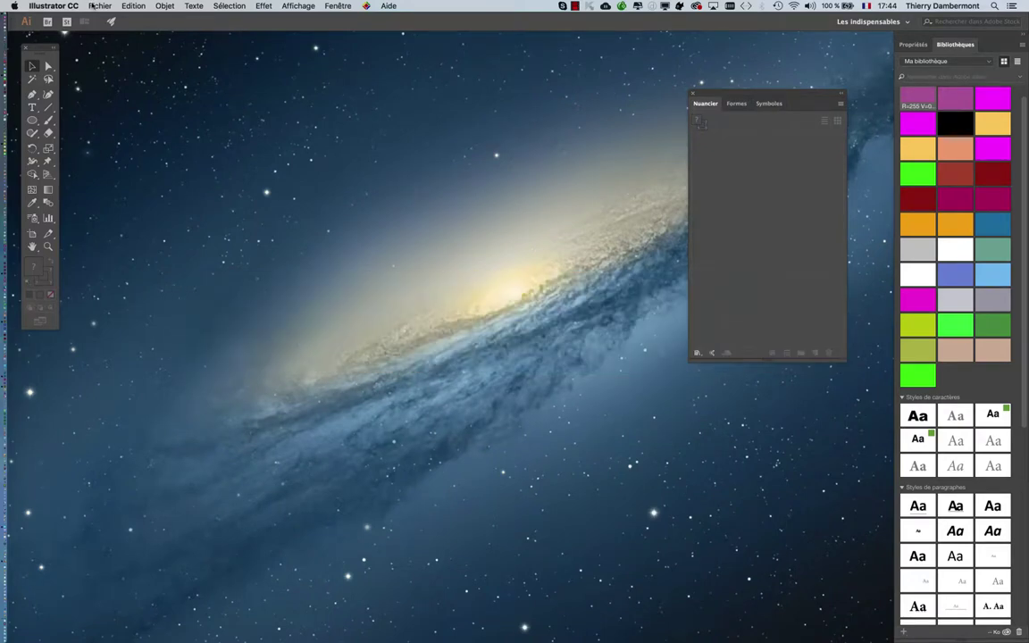
- Create a new A4 print document with the colour mode set to Couleur RVB
click(89, 7)
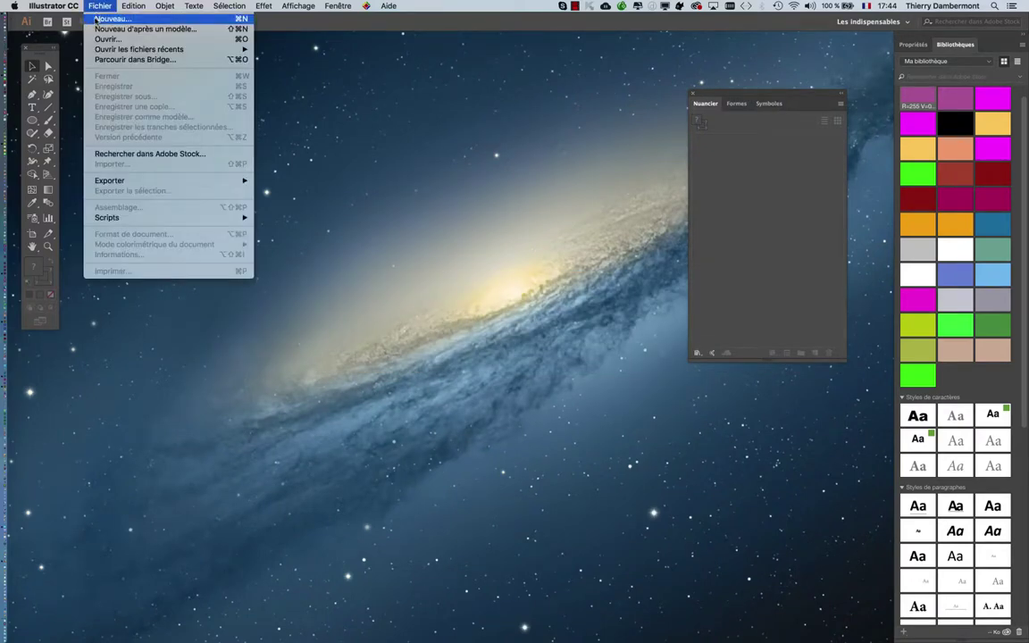
click(96, 18)
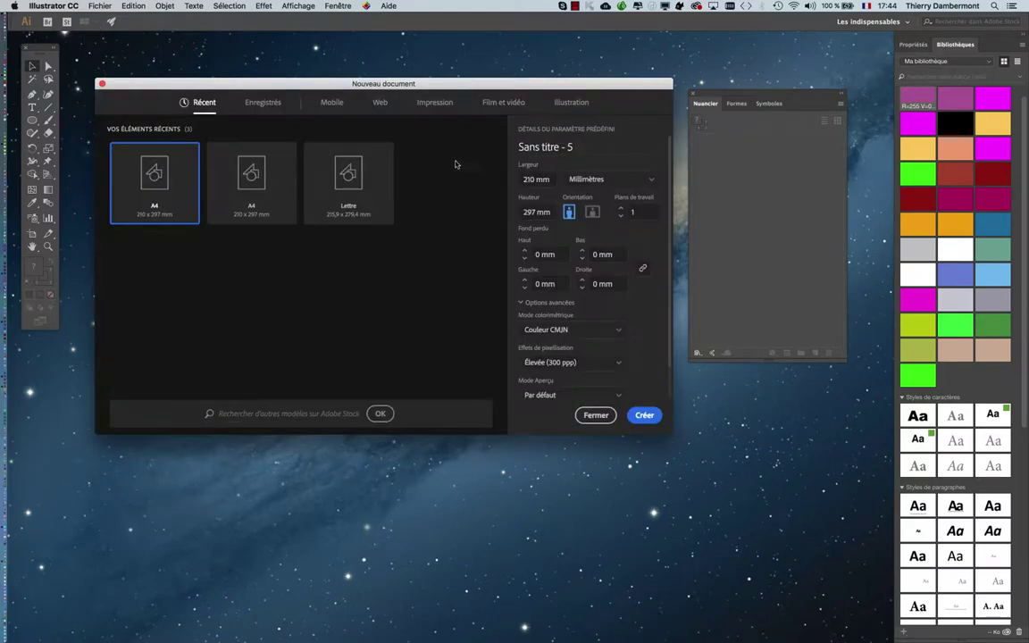
click(434, 103)
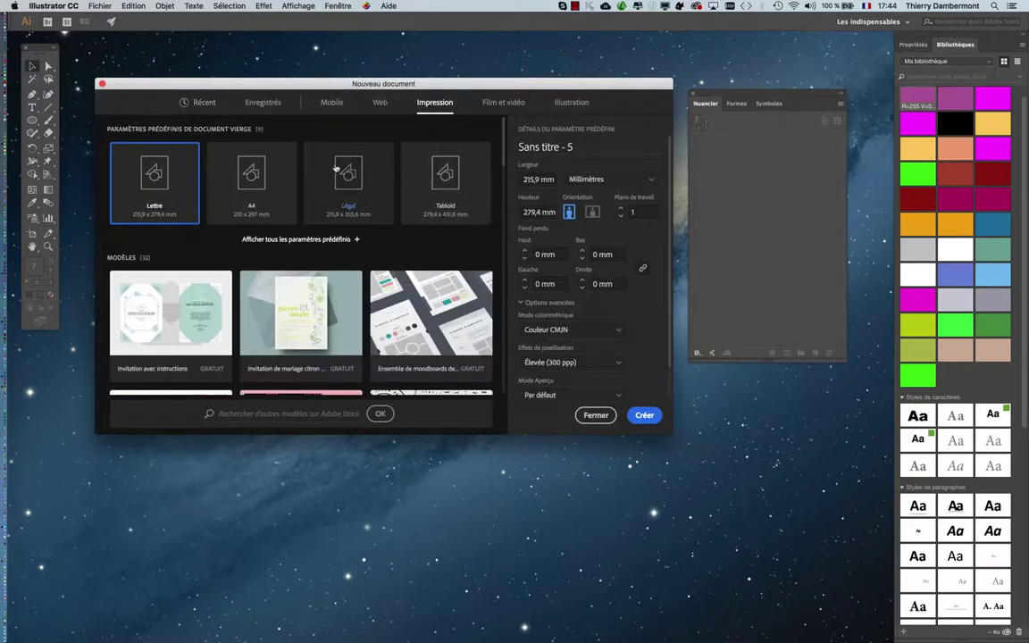
click(245, 174)
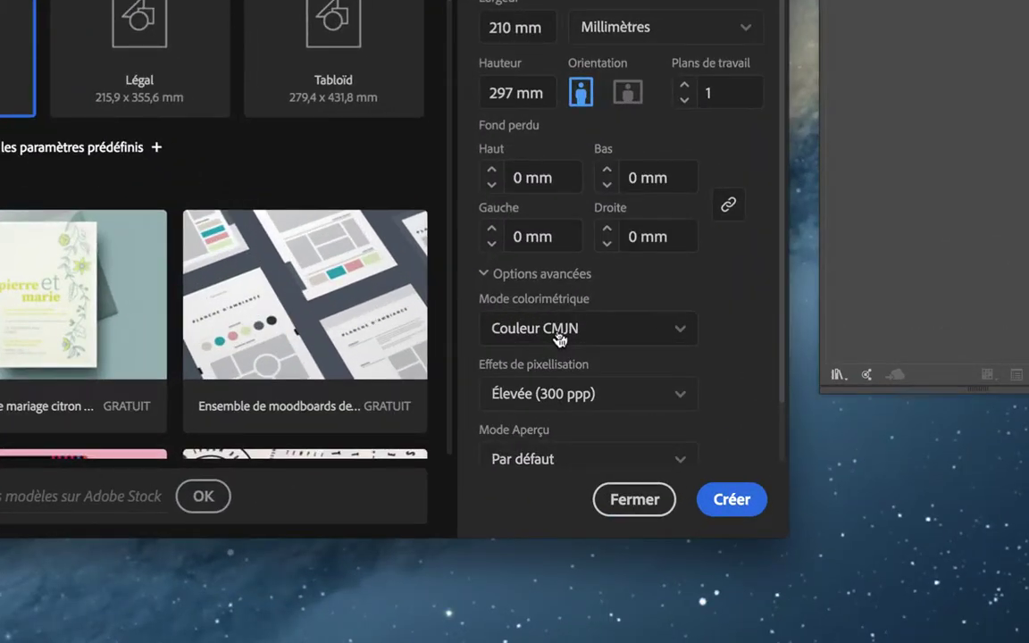
click(560, 337)
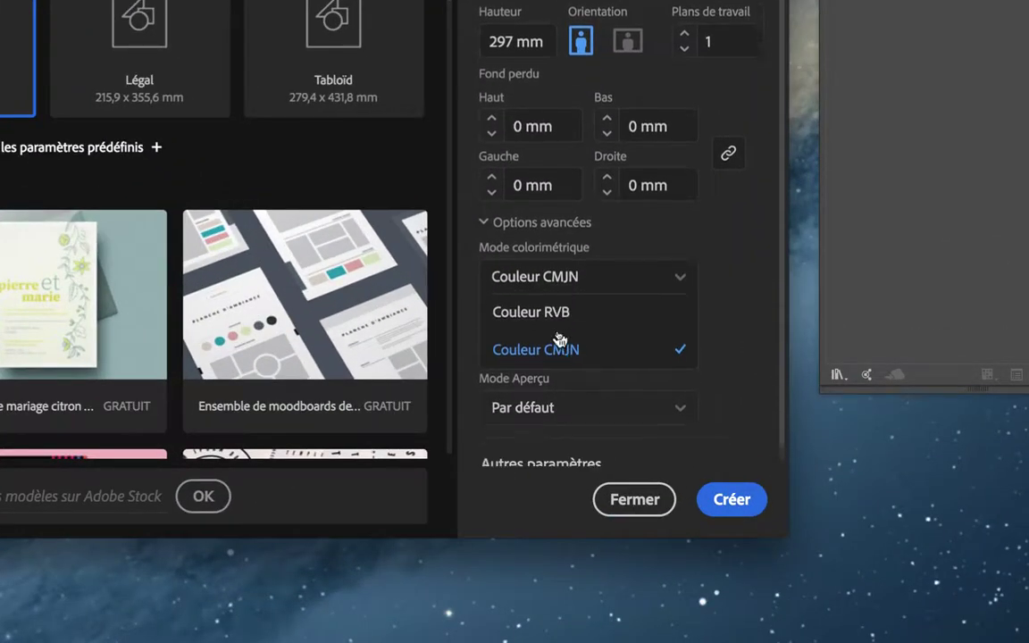
click(559, 327)
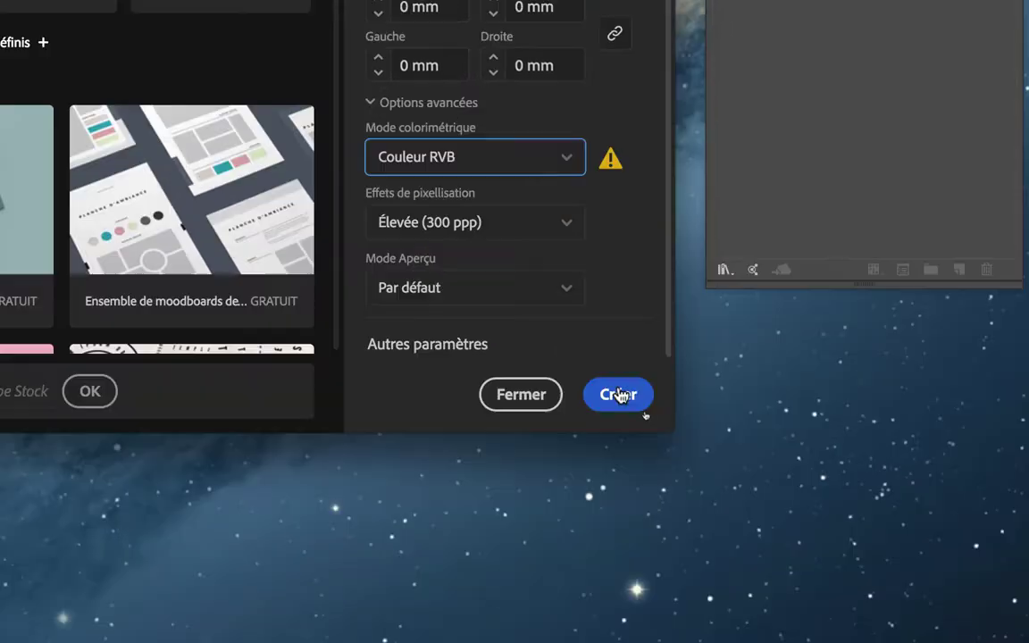
click(672, 480)
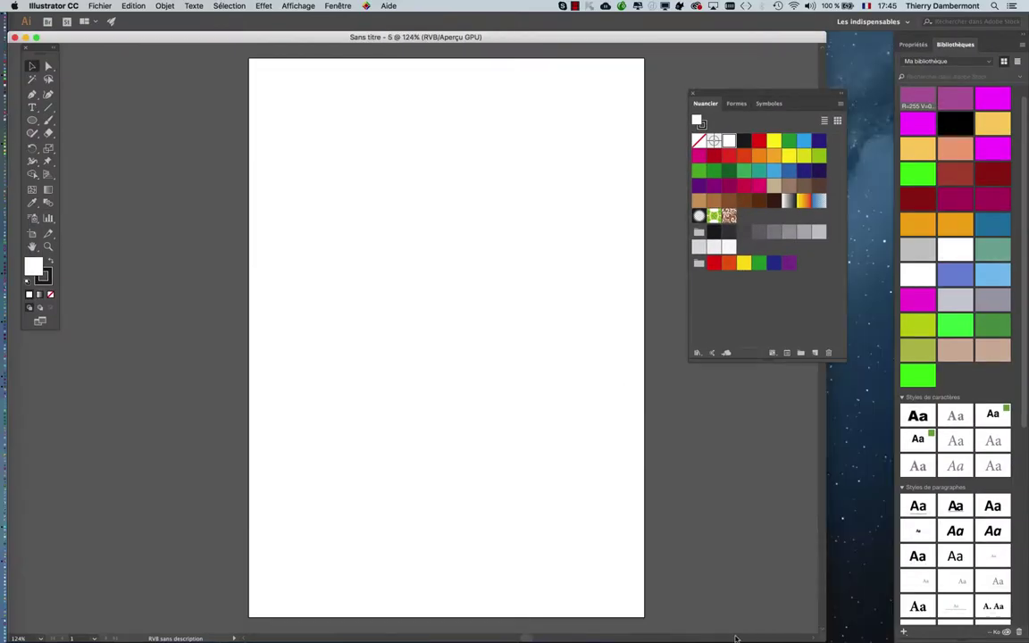
- Resize and shift the document window, glance at the colour settings, and close the blank document
drag(890, 637, 712, 638)
drag(176, 38, 214, 38)
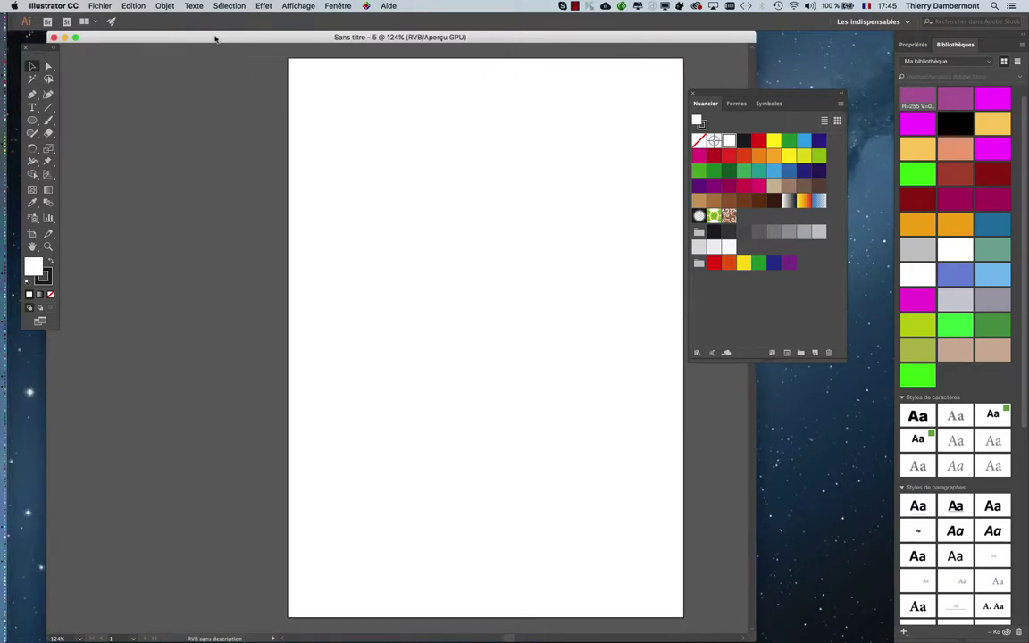
click(133, 7)
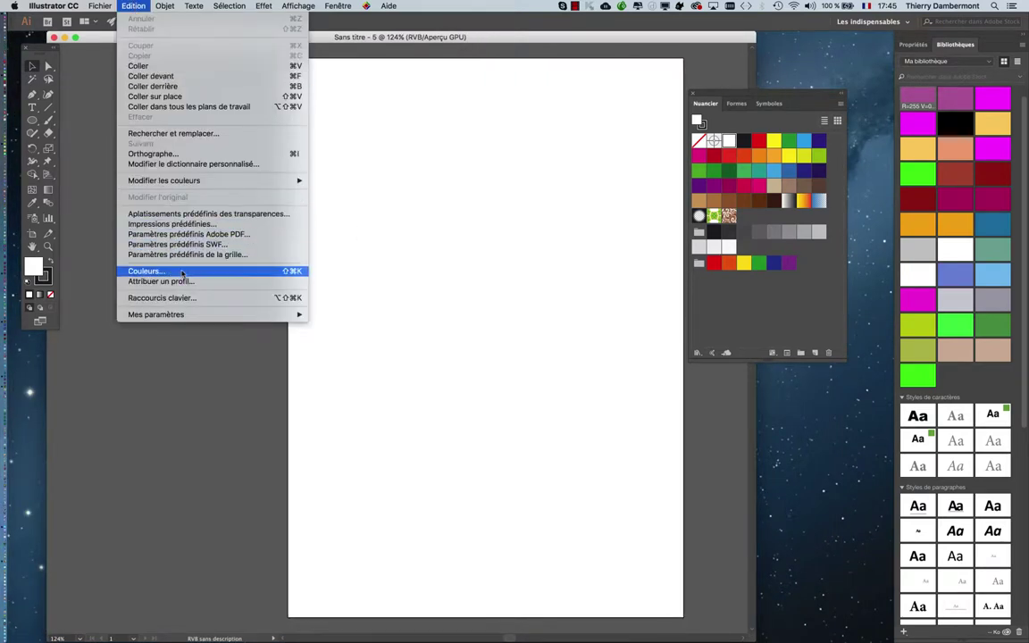
click(231, 273)
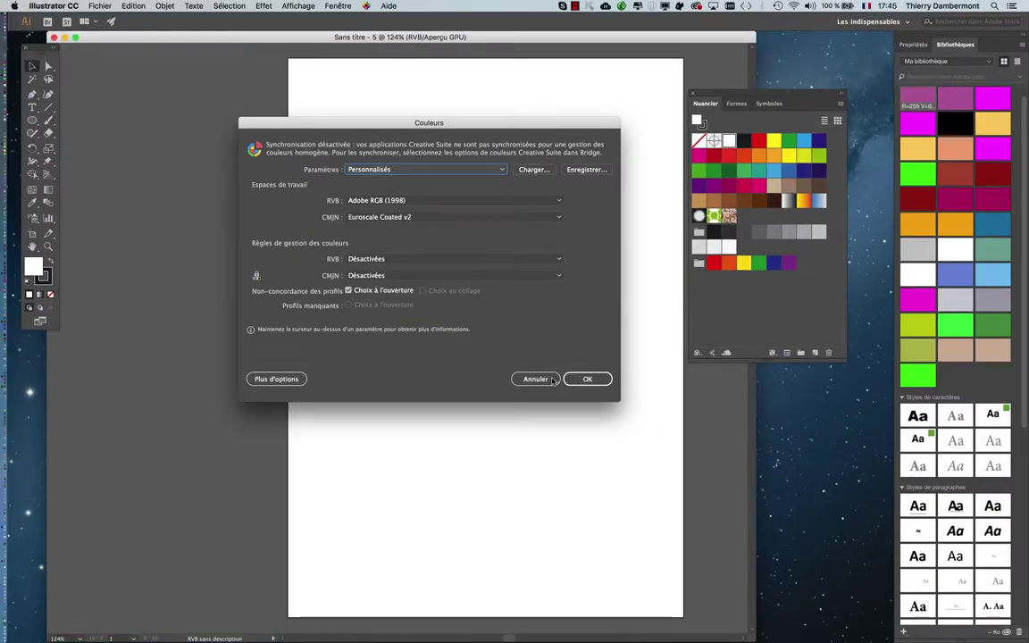
click(587, 379)
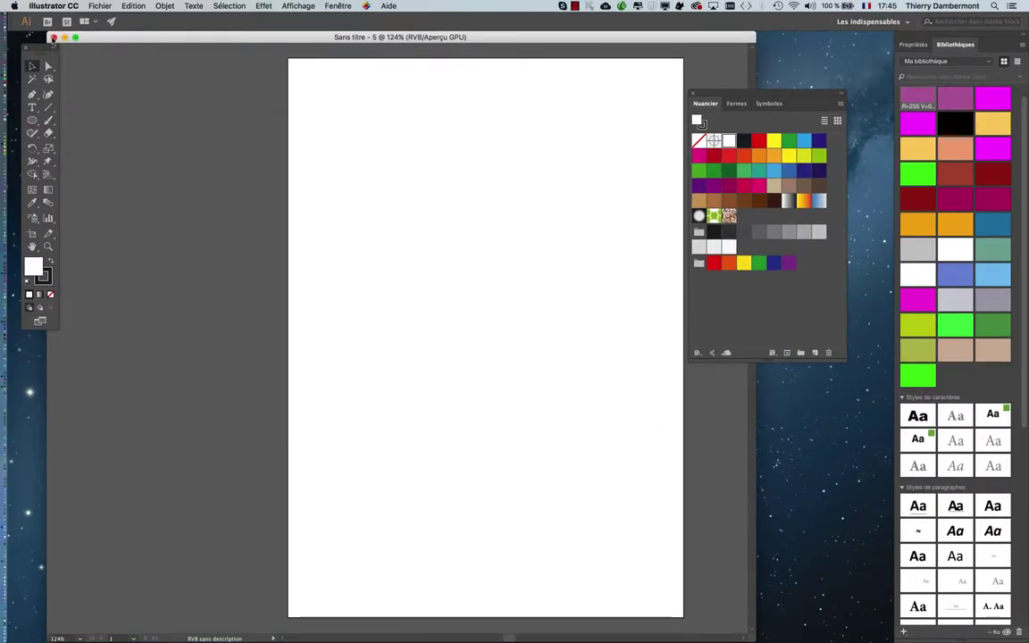
click(53, 38)
- Set the RGB working space to ProPhoto RGB in the Couleurs settings
click(132, 5)
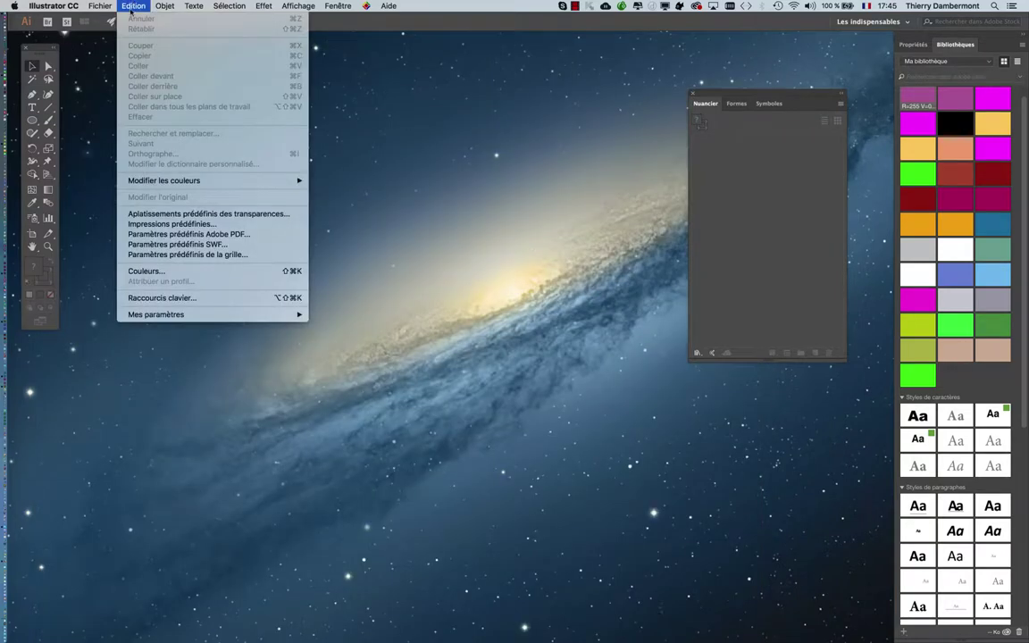
click(163, 272)
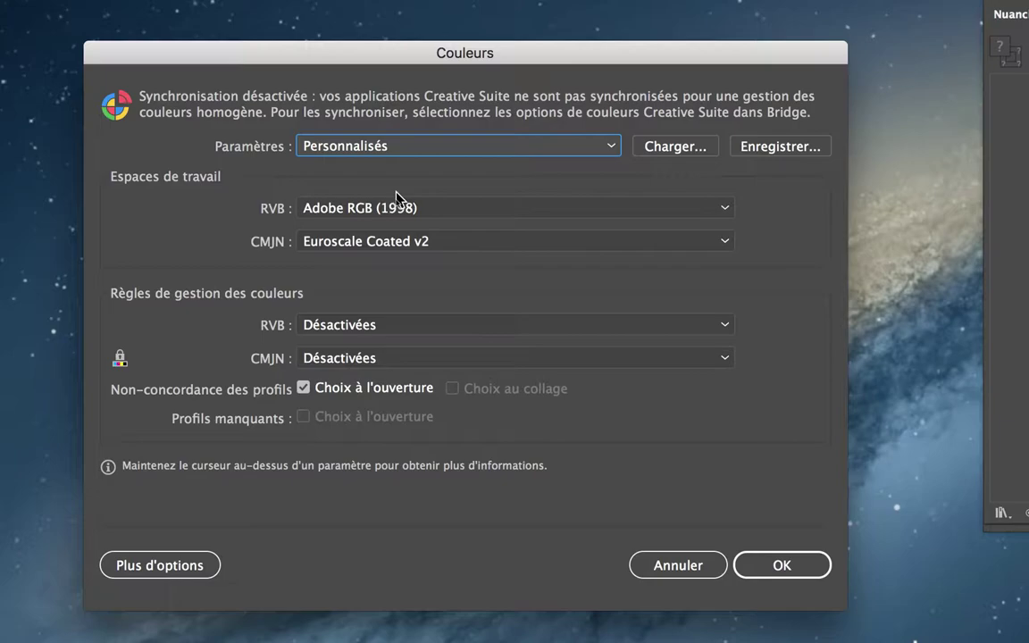
click(397, 201)
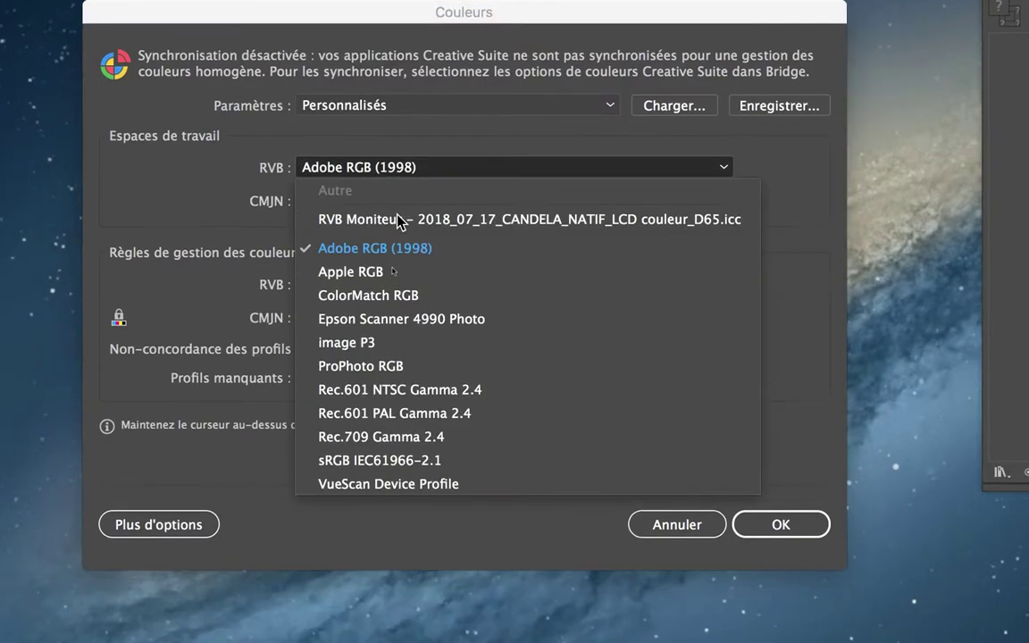
click(390, 367)
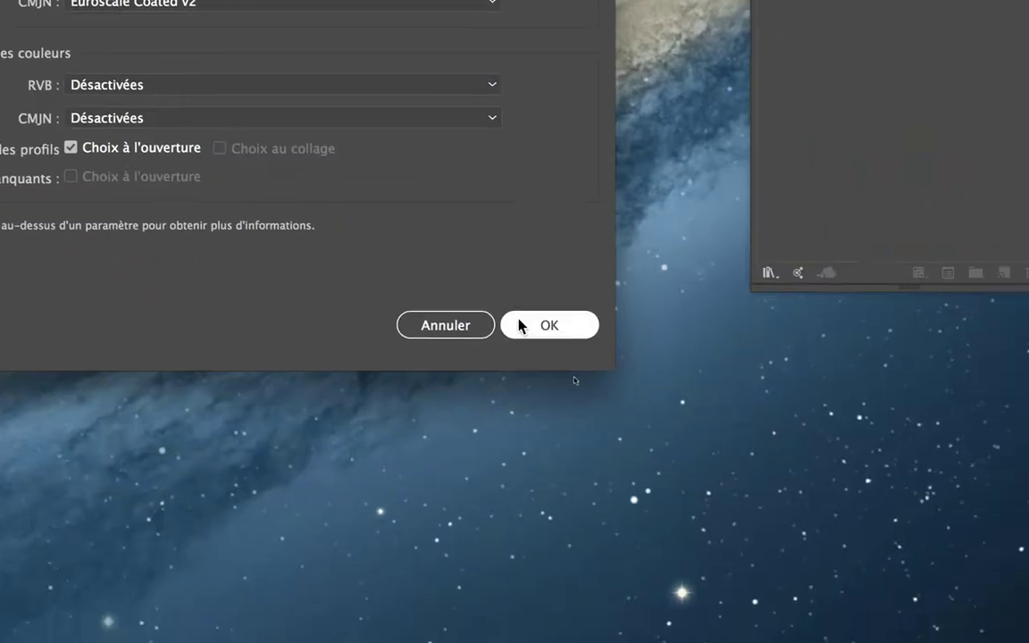
click(757, 430)
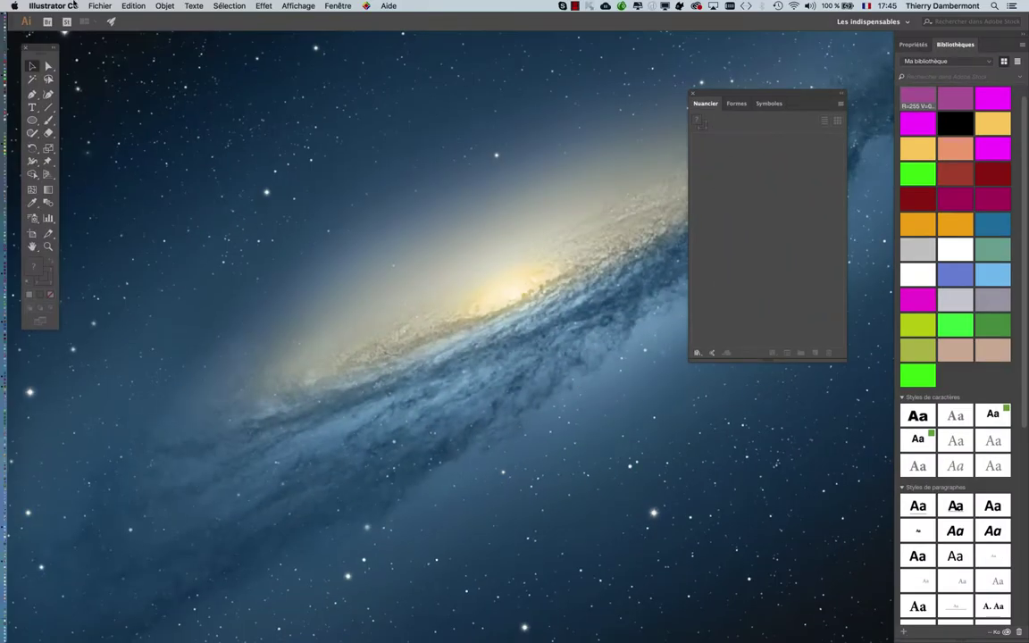
click(98, 5)
- Create a new A4 document in Couleur RVB mode
click(109, 29)
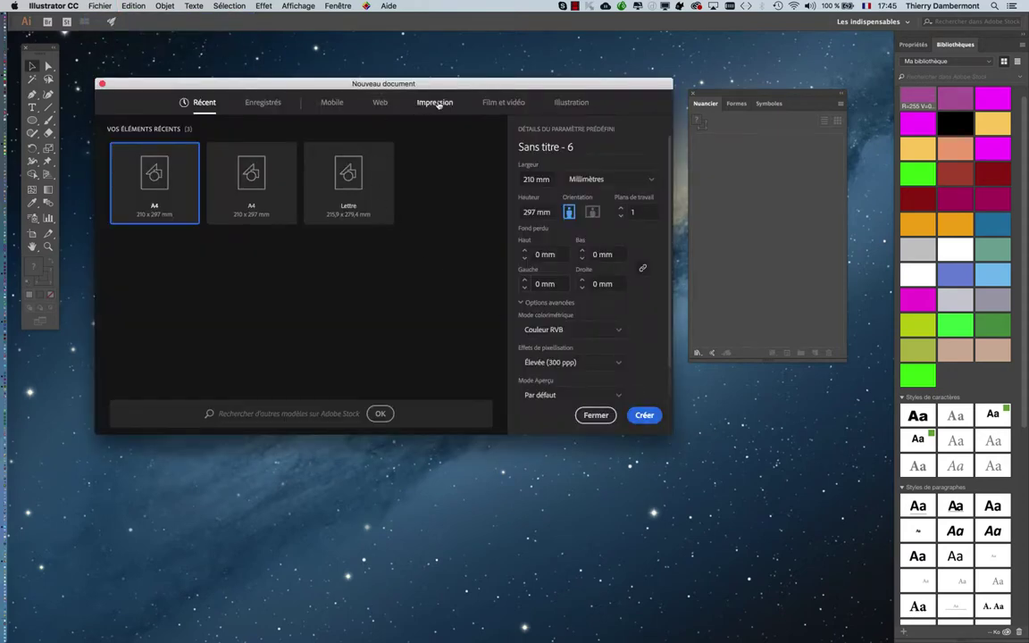
click(435, 102)
click(578, 331)
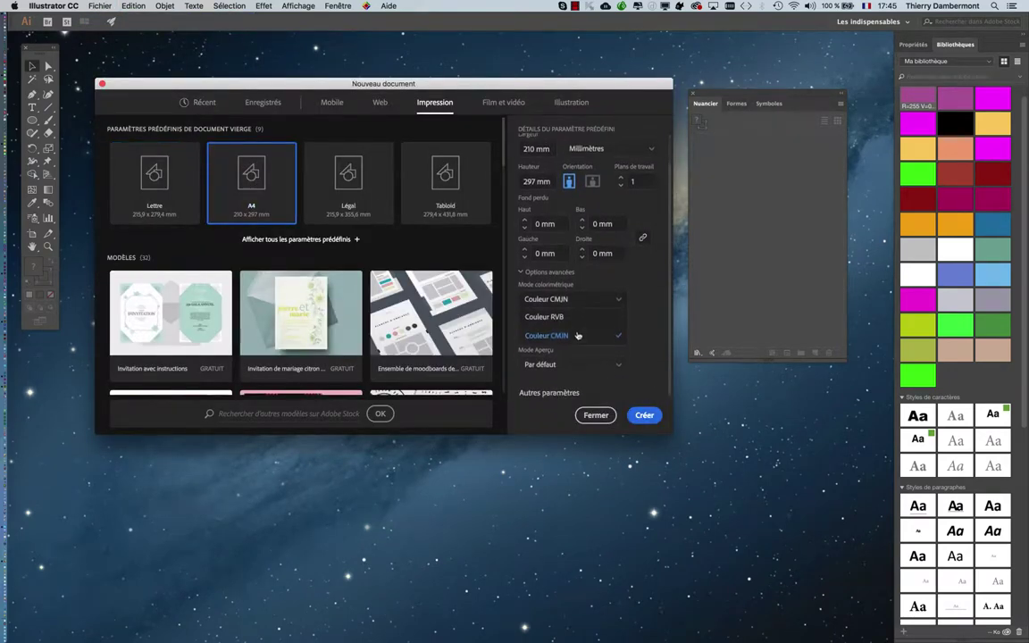
click(575, 315)
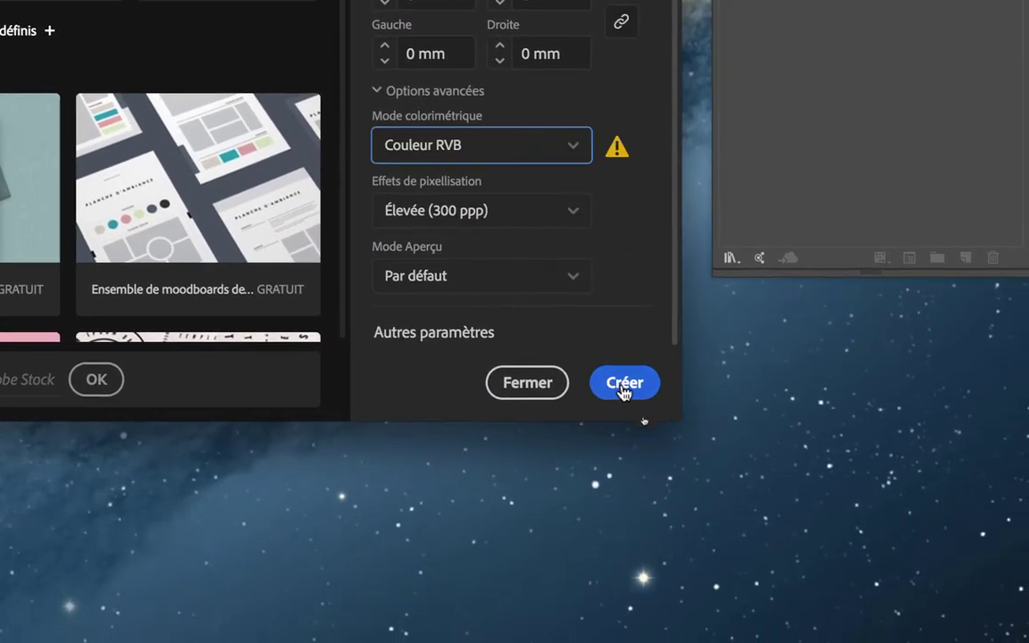
click(624, 383)
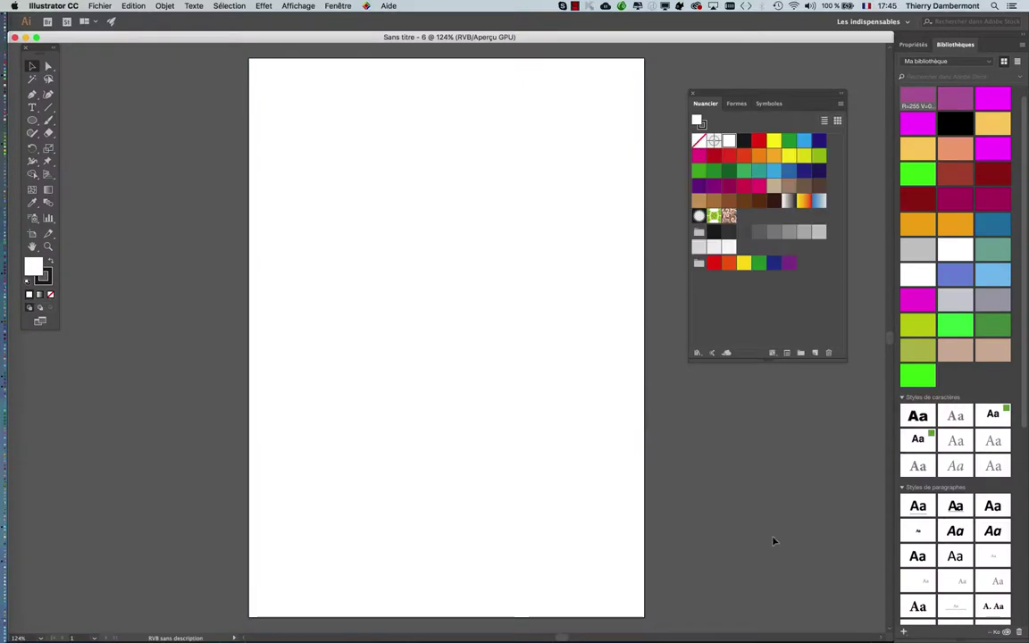
drag(885, 638, 600, 625)
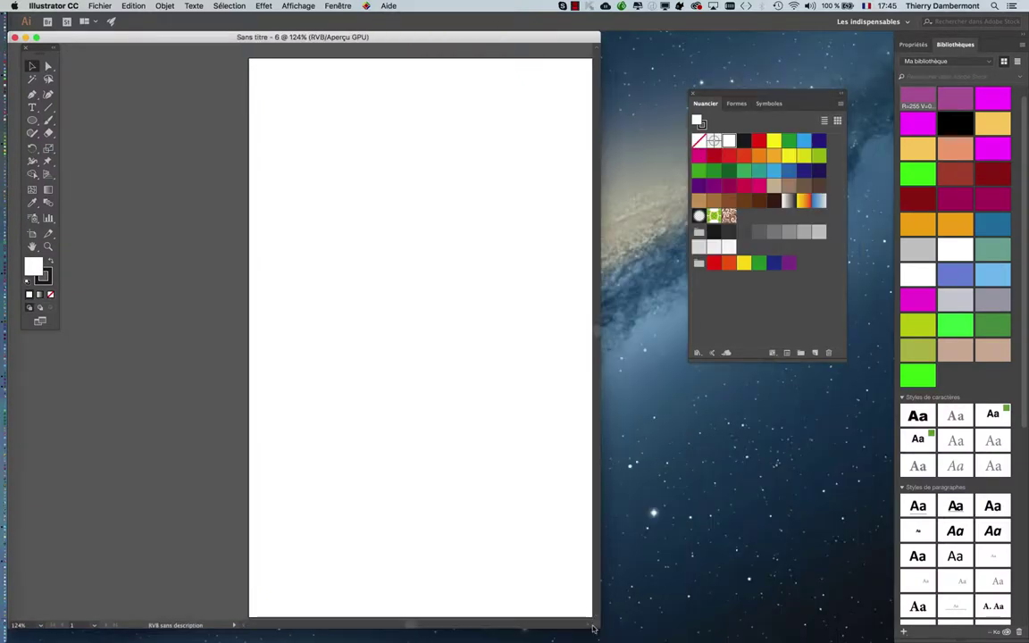
scroll(376, 563, right, 3)
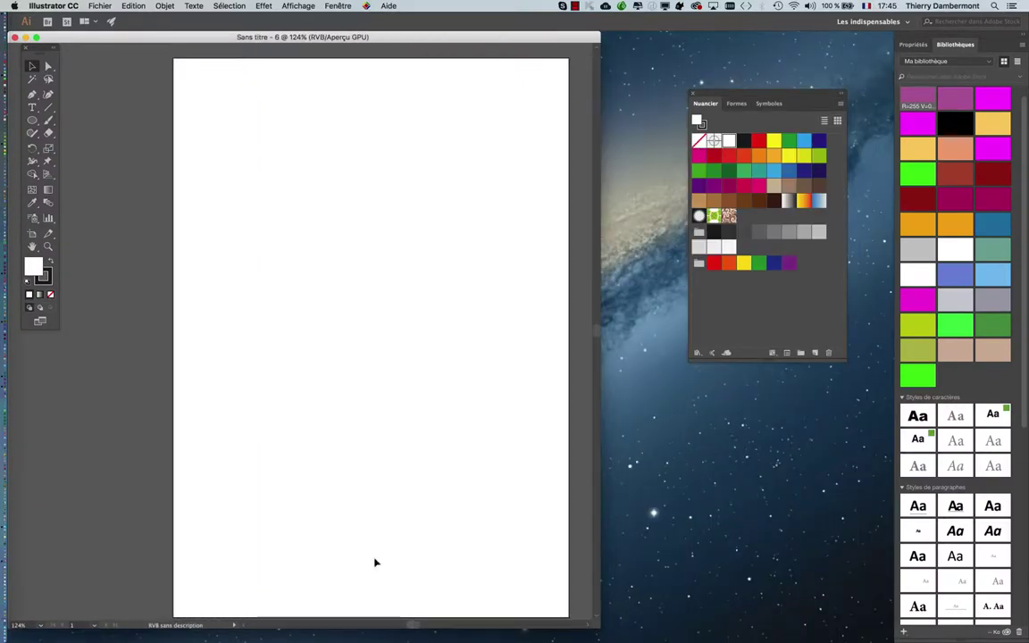
- Draw three overlapping rectangles and fill them light blue, pink and brown
drag(32, 120, 76, 112)
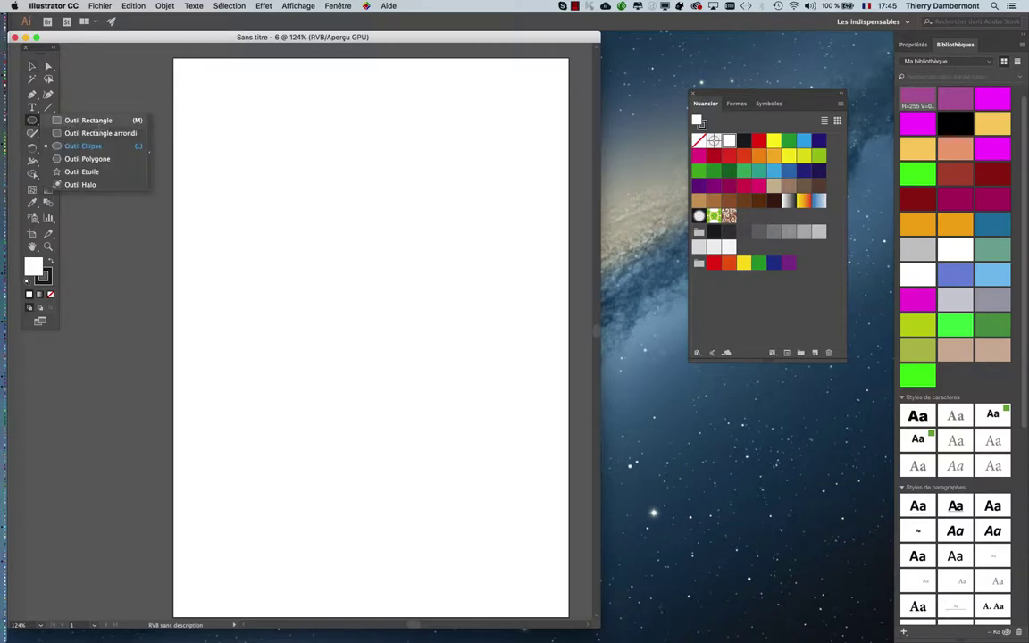
drag(201, 96, 227, 127)
drag(298, 248, 335, 318)
click(774, 170)
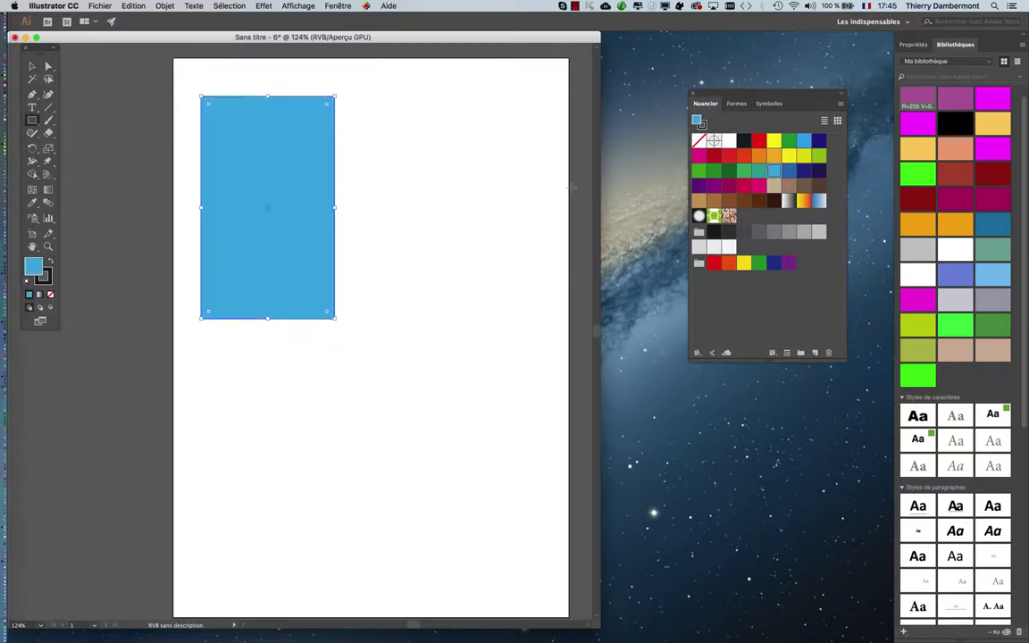
drag(308, 195, 427, 403)
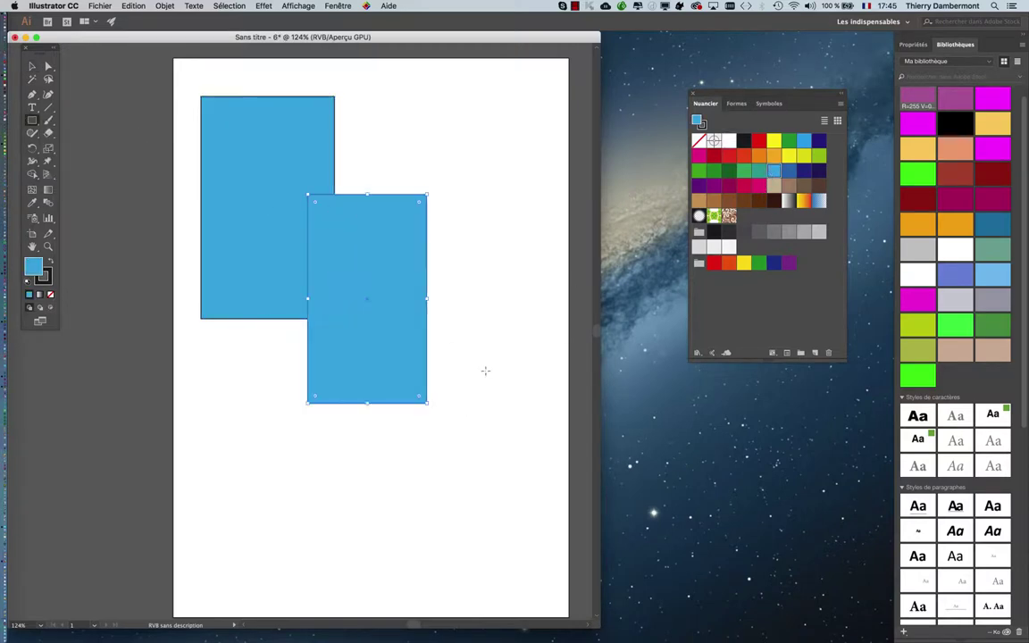
click(758, 185)
drag(383, 283, 518, 487)
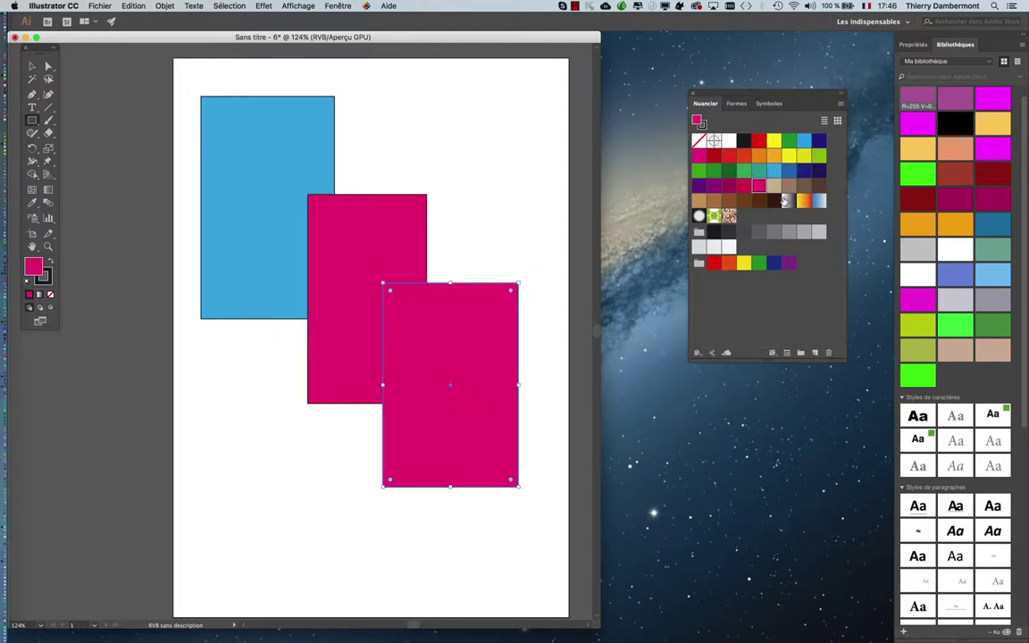
click(804, 185)
click(32, 66)
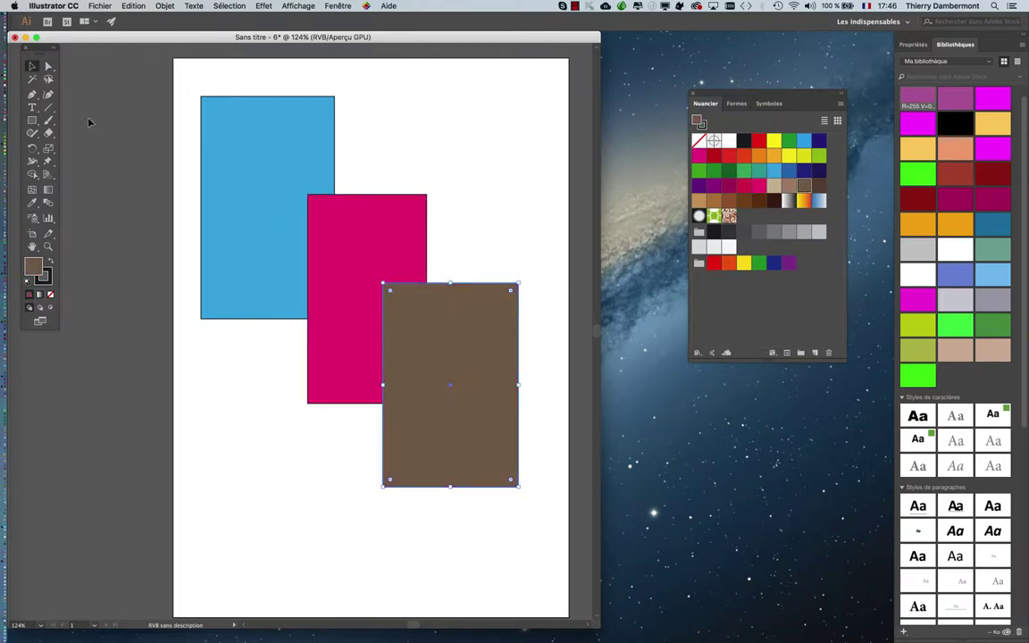
click(111, 203)
drag(345, 37, 406, 39)
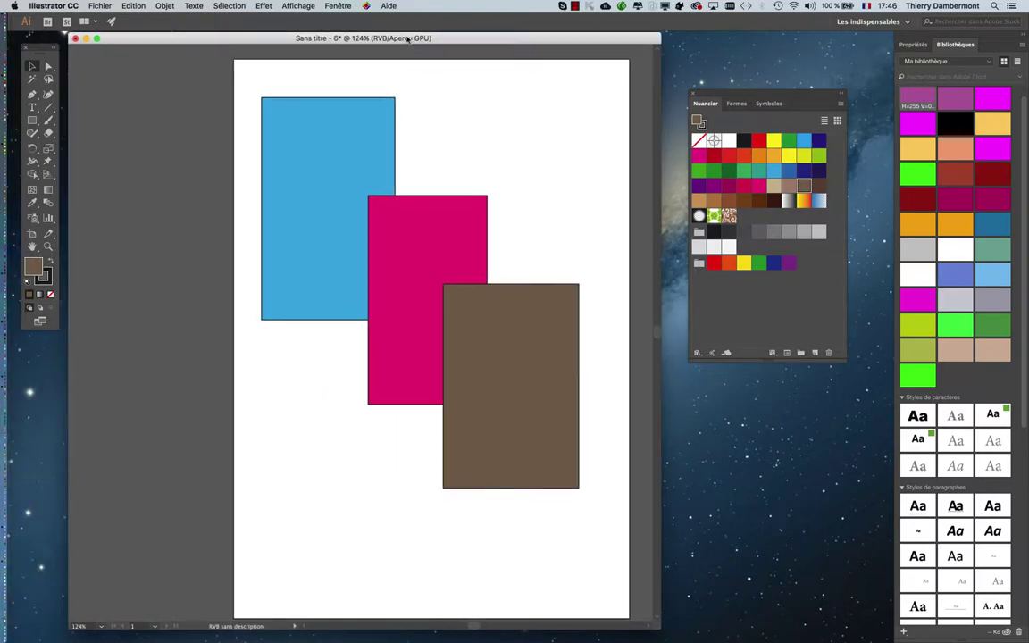
- Assign the ProPhoto RGB working space profile to the rectangles document
click(134, 7)
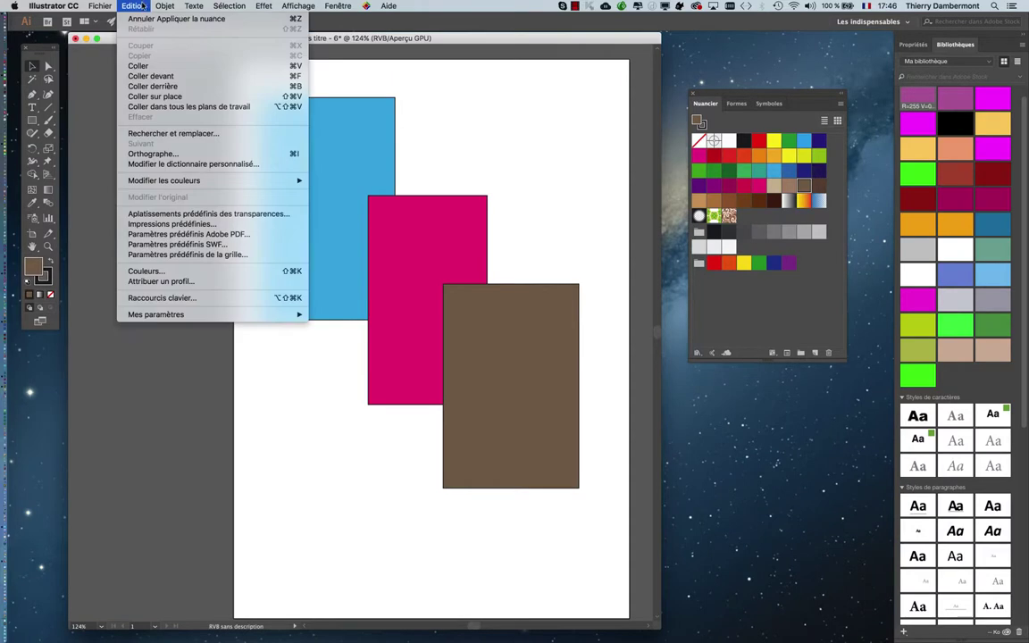
click(177, 285)
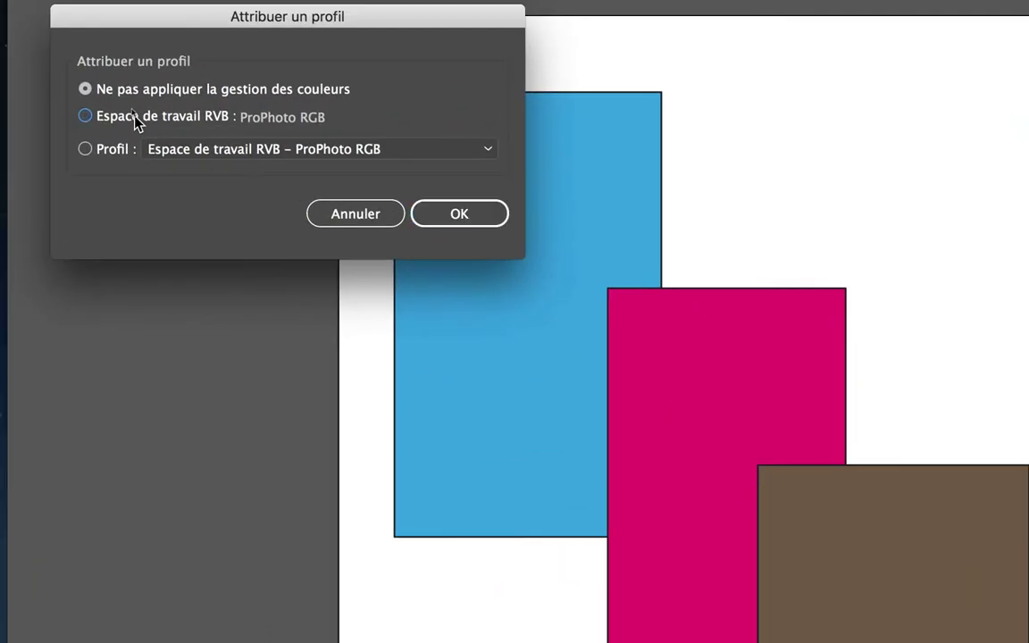
click(150, 110)
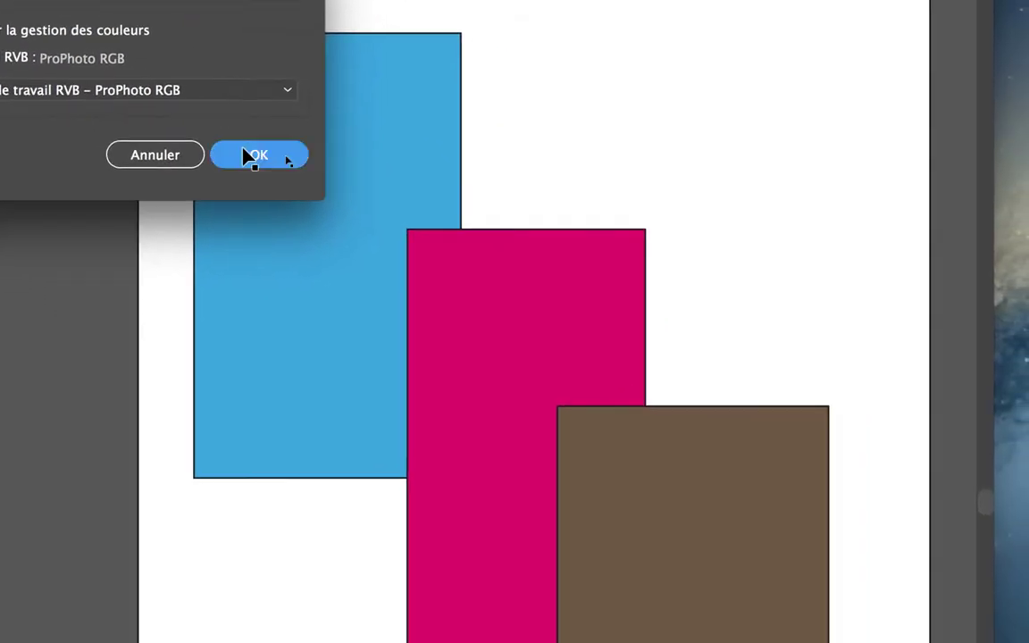
click(433, 213)
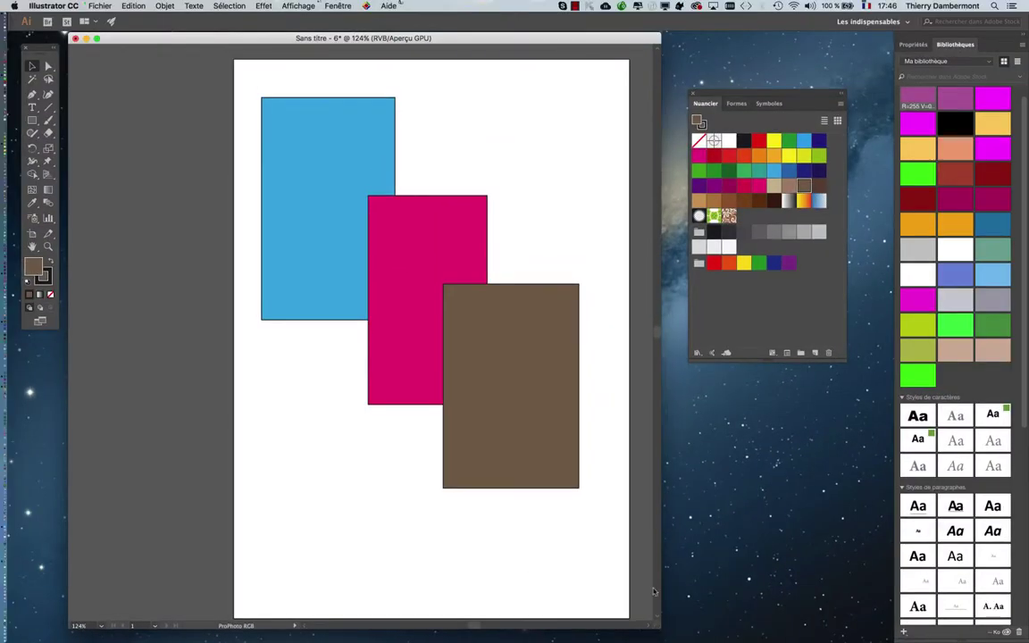
- Close the document without saving and switch to Photoshop
drag(655, 630, 668, 529)
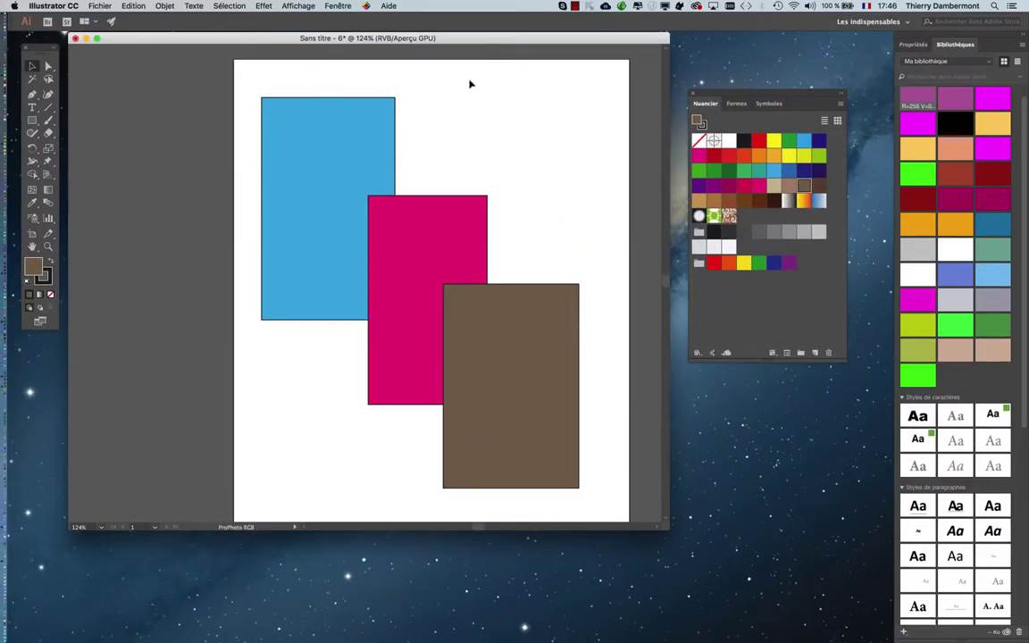
click(75, 39)
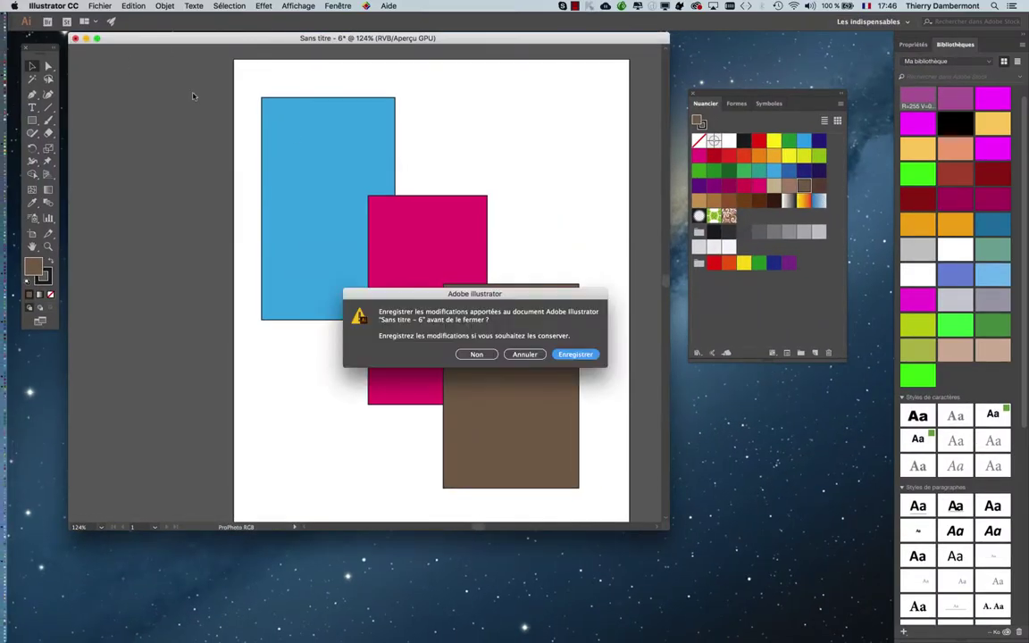
click(476, 354)
key(super+Tab)
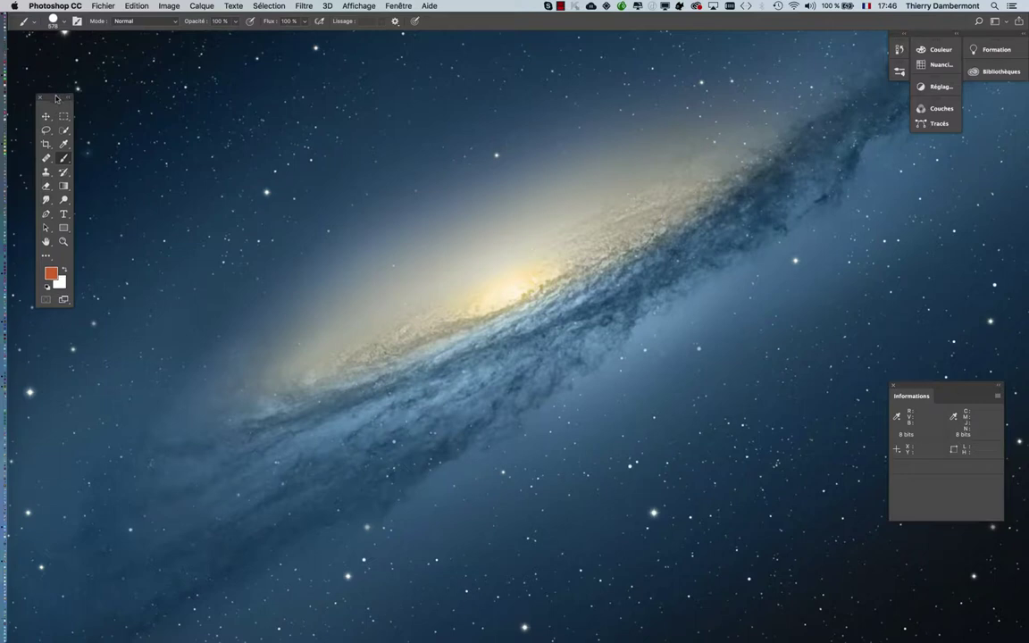
- Review and confirm Photoshop's colour settings with ProPhoto RGB as the working space
drag(52, 95, 48, 73)
click(102, 5)
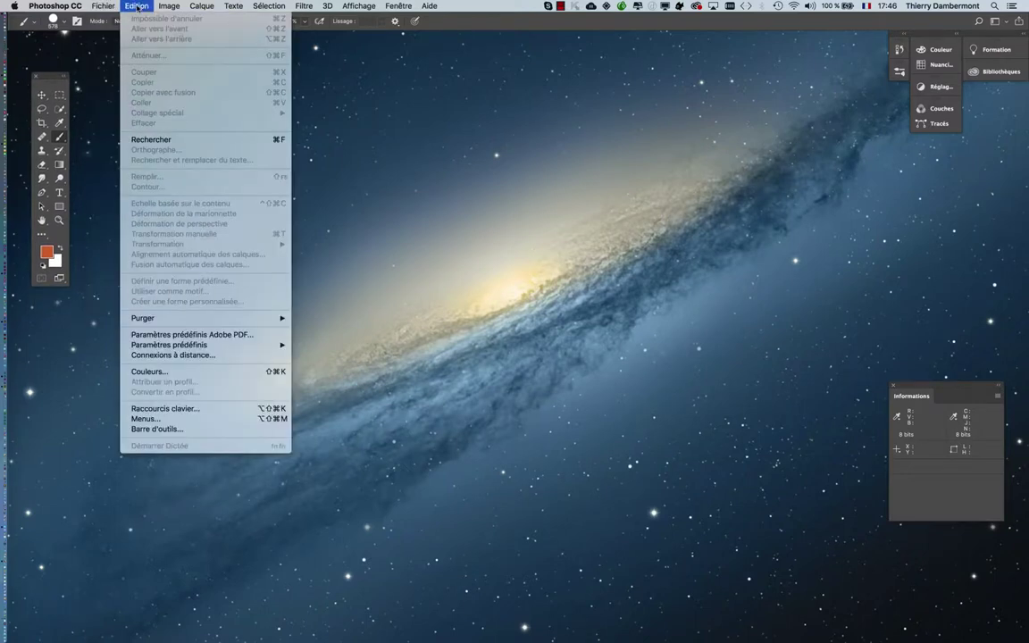
click(148, 372)
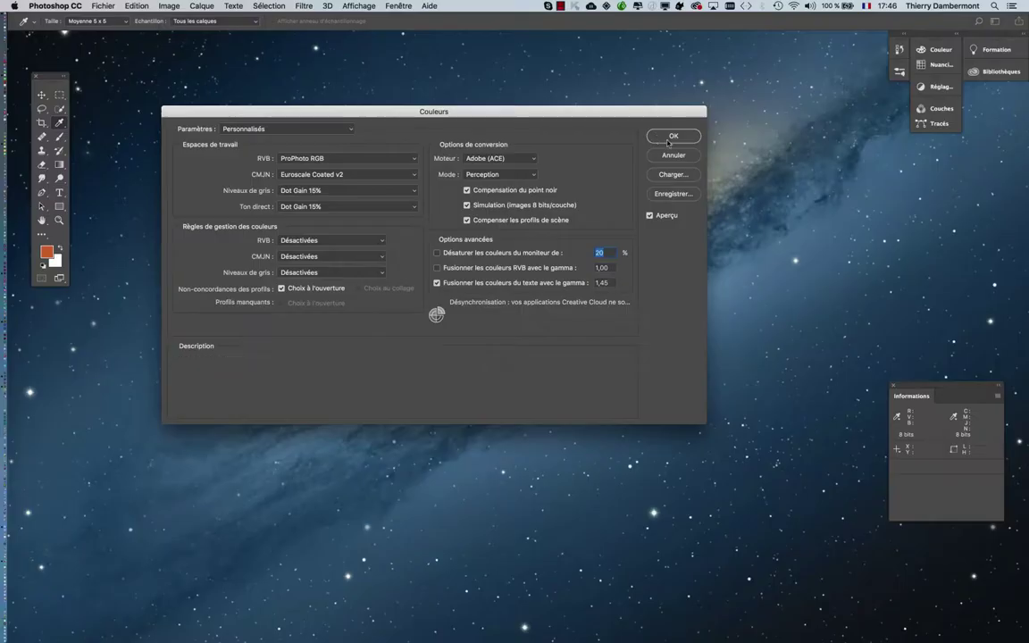
key(Return)
- Create a new page set to Ne pas appliquer la gestion des couleurs
click(102, 5)
click(121, 25)
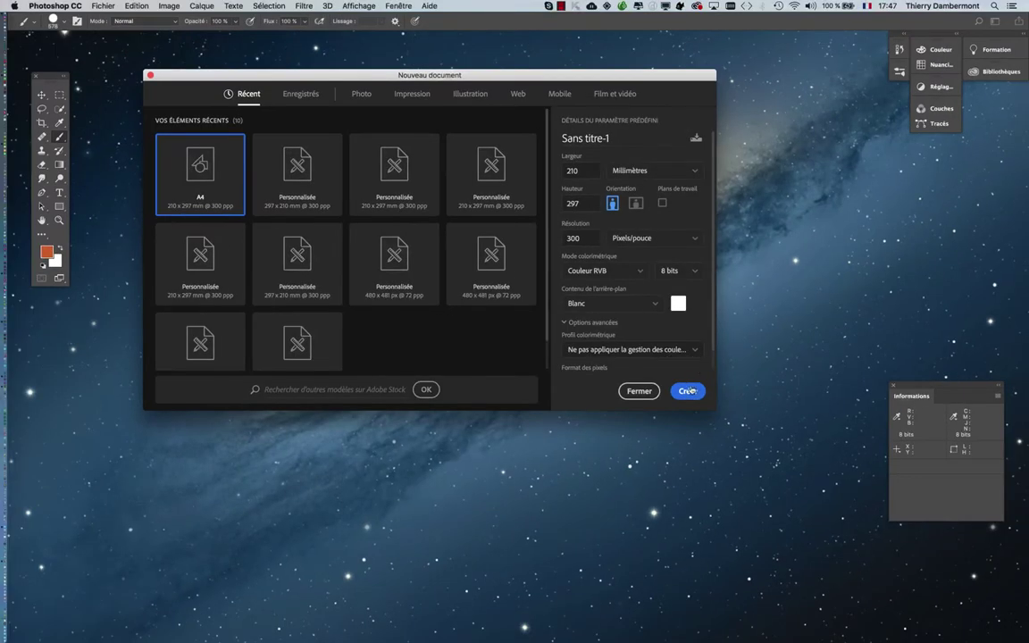
click(690, 391)
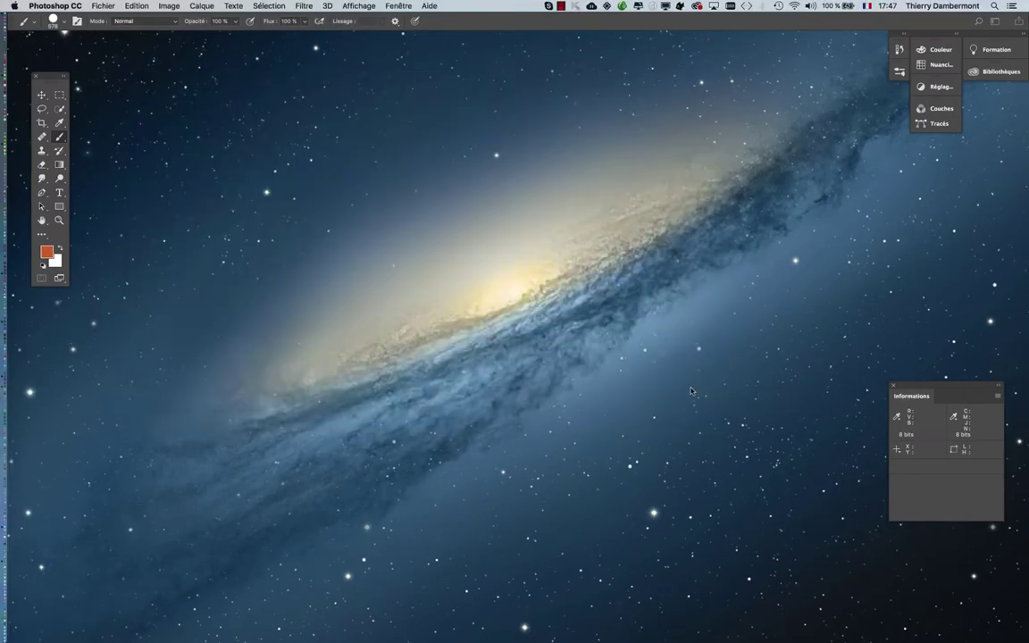
- Enlarge the document window and paint an orange band across the page top with the Brush
drag(300, 37, 372, 52)
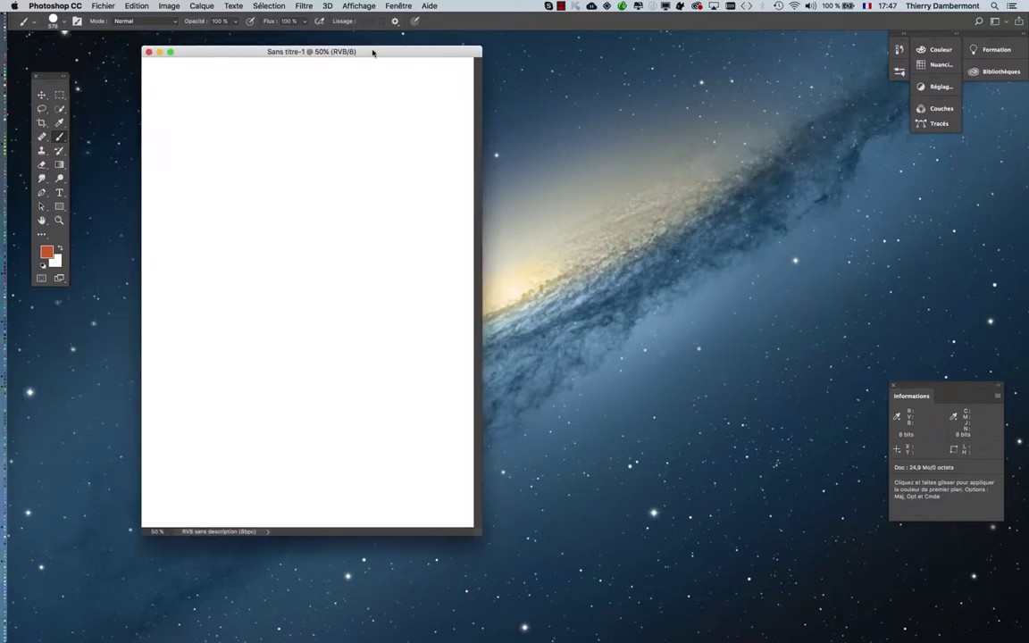
drag(490, 534, 586, 558)
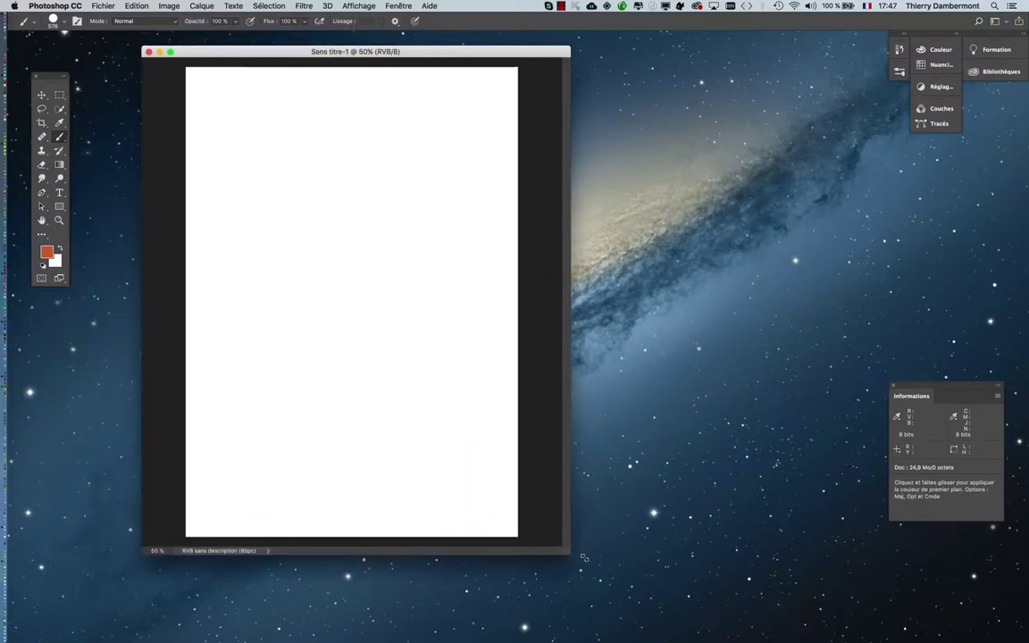
click(59, 136)
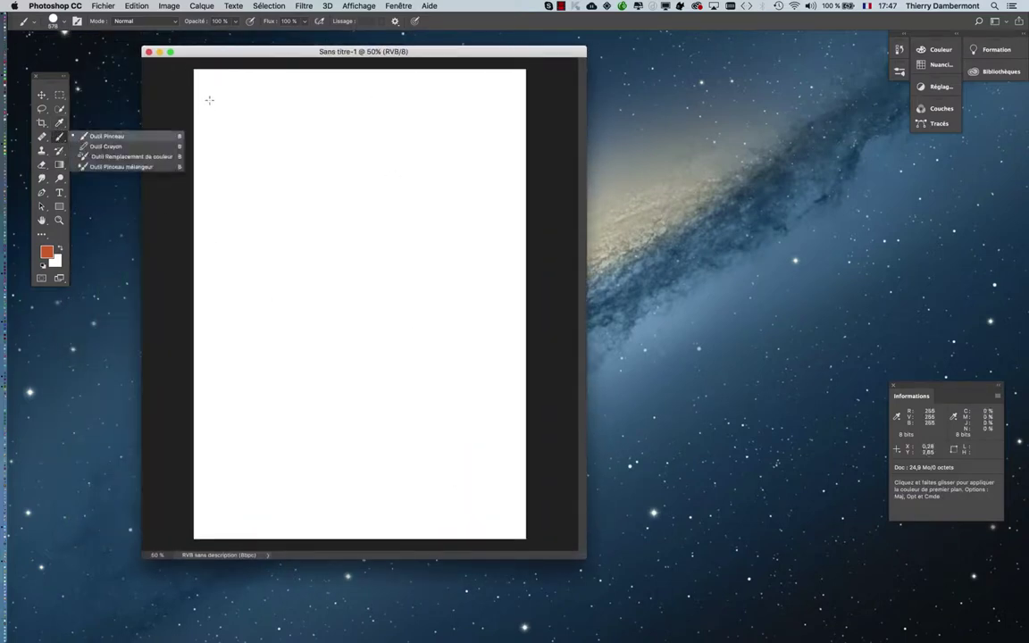
click(98, 122)
click(226, 105)
drag(199, 92, 528, 98)
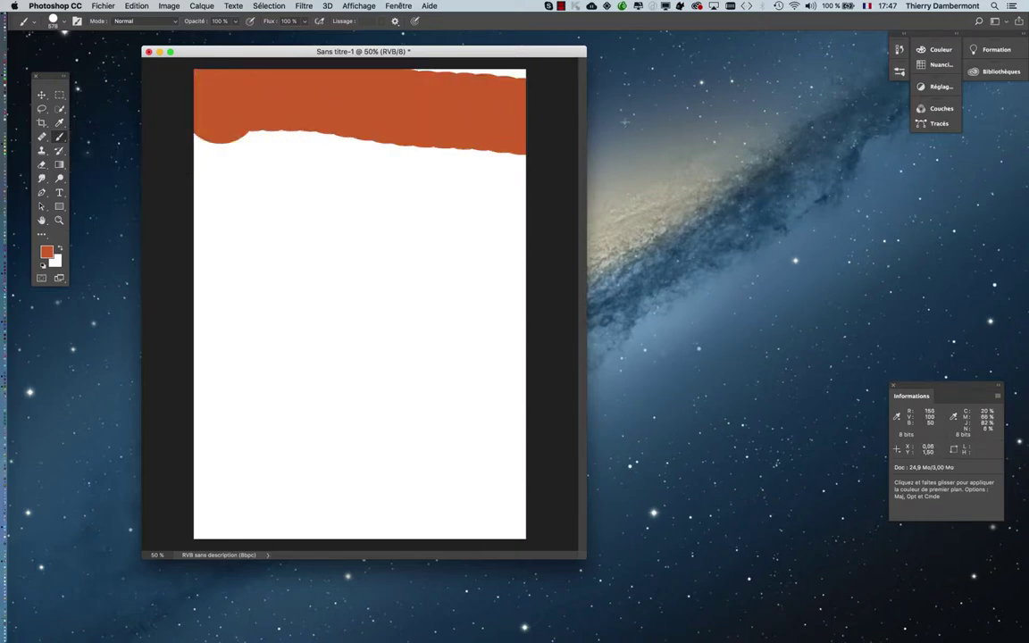
drag(385, 121, 99, 112)
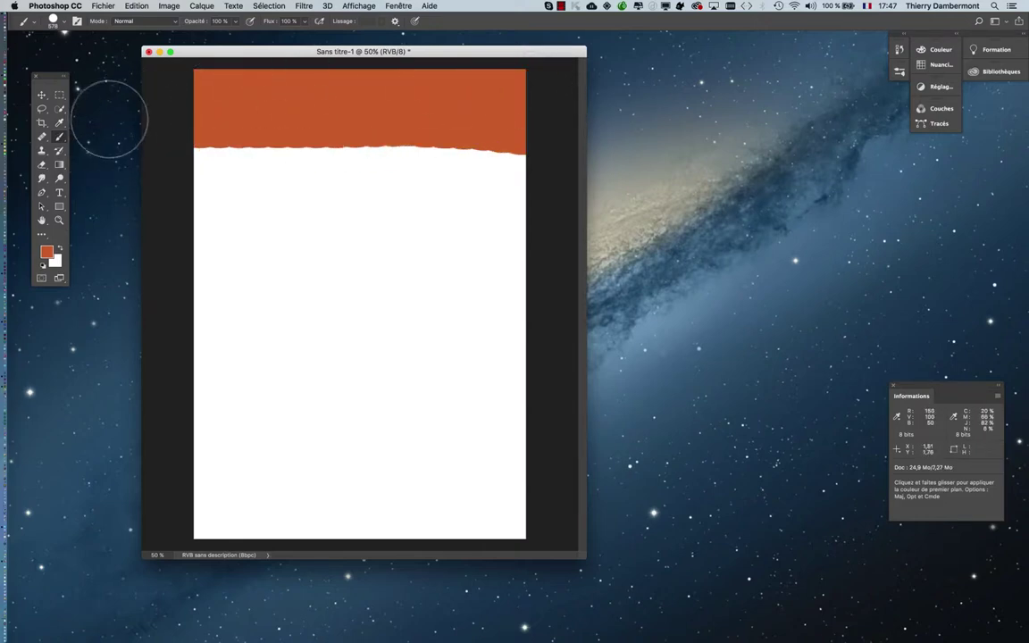
- Paint a green band and then a magenta band beneath the orange one
click(46, 253)
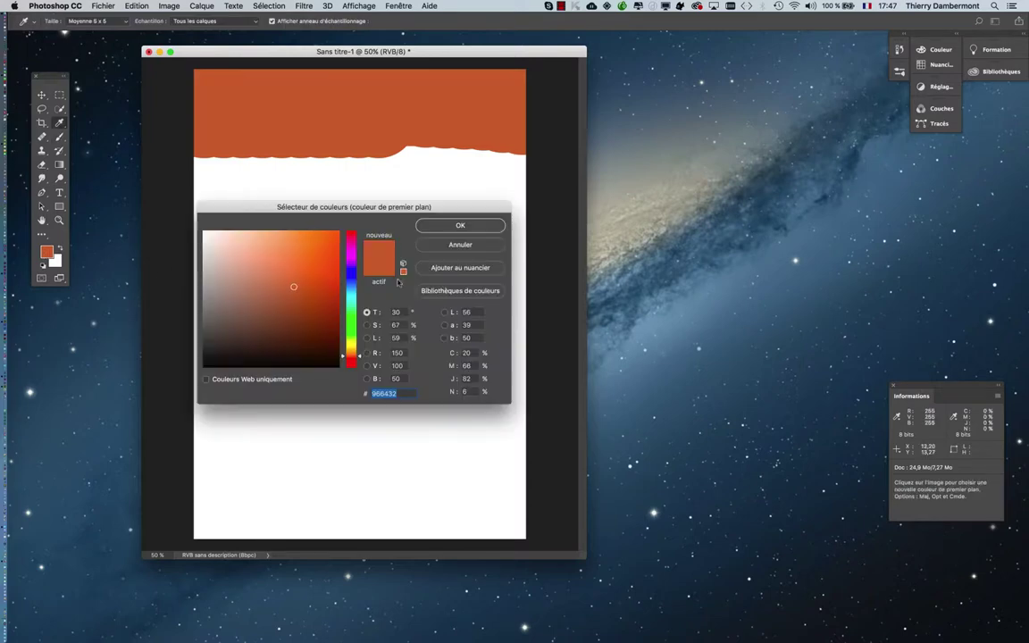
click(350, 306)
drag(354, 206, 789, 166)
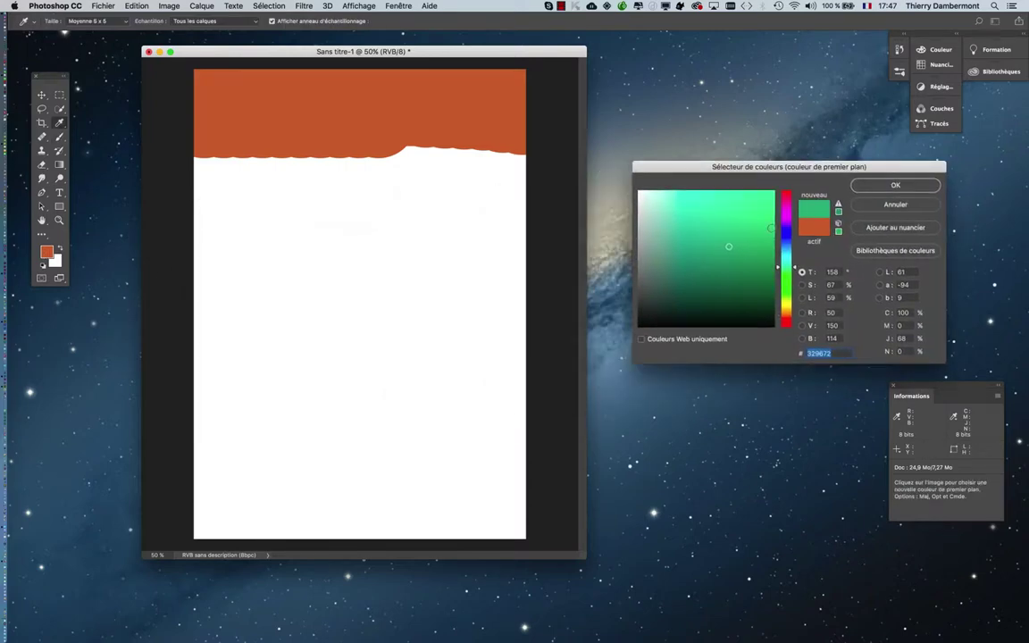
click(912, 184)
drag(206, 183, 625, 184)
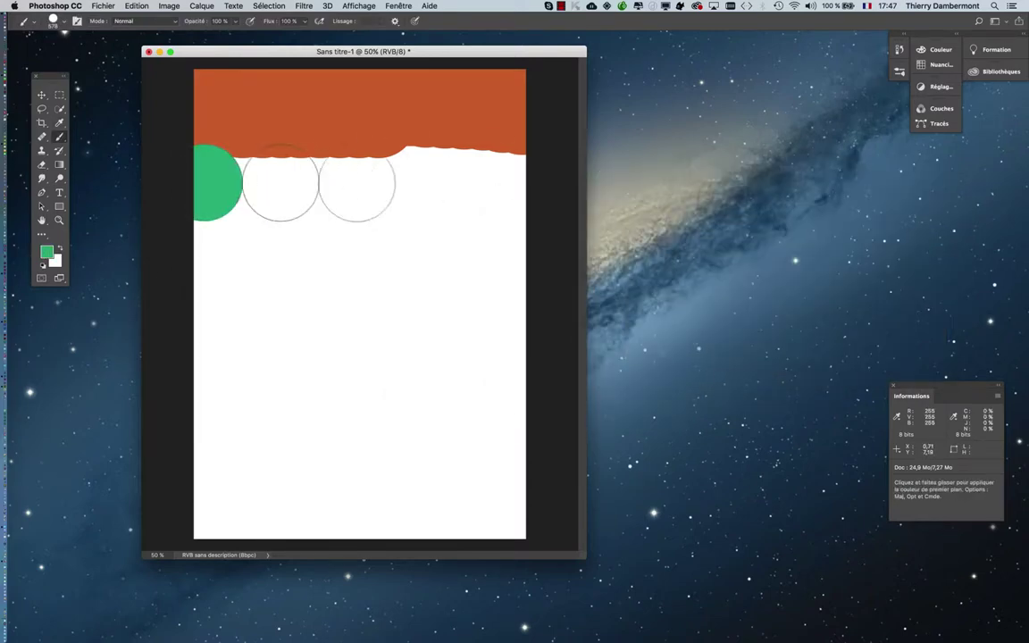
click(47, 253)
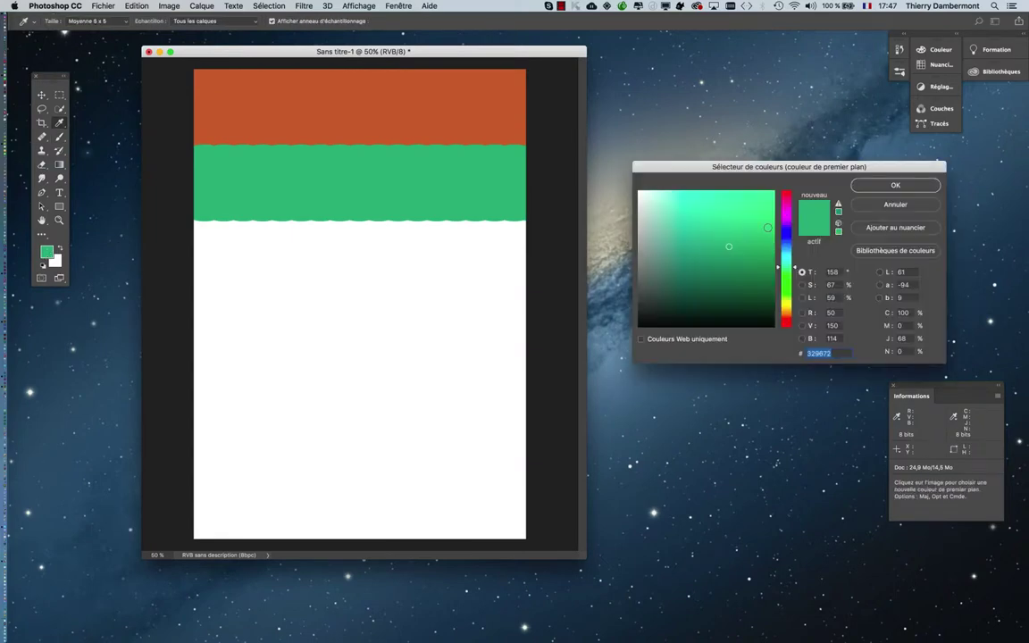
click(786, 212)
click(895, 185)
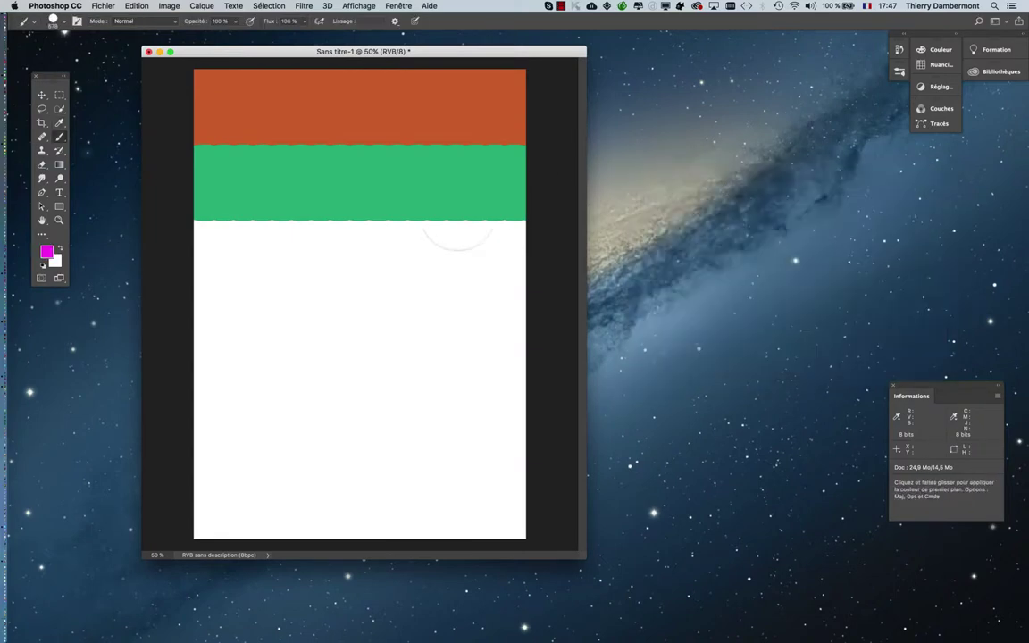
drag(195, 250, 580, 252)
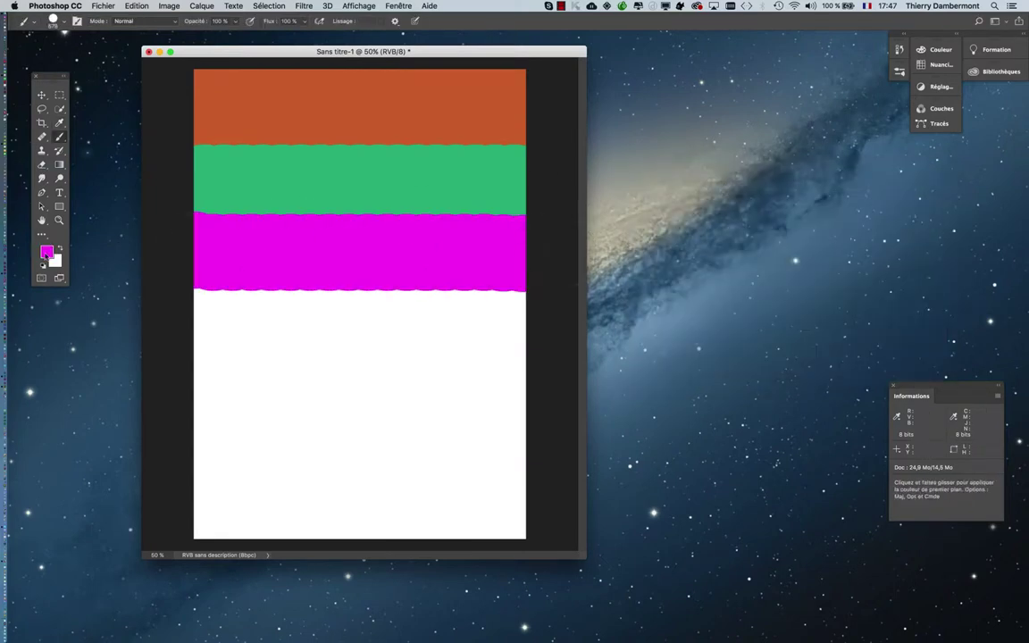
- Add a cyan band and a red band below the magenta one
click(47, 253)
click(781, 258)
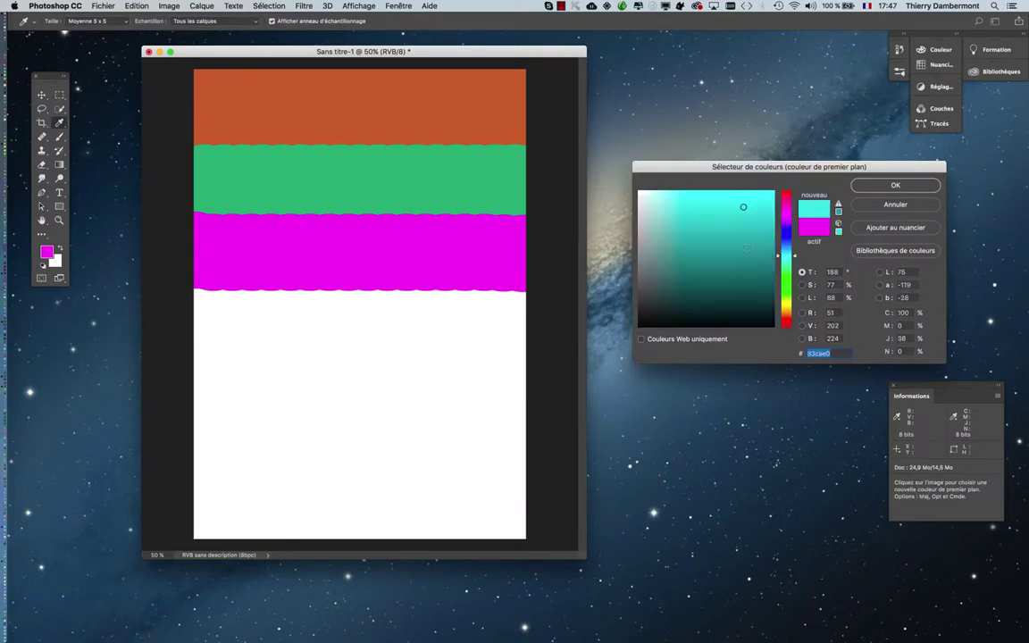
click(895, 185)
drag(195, 305, 532, 323)
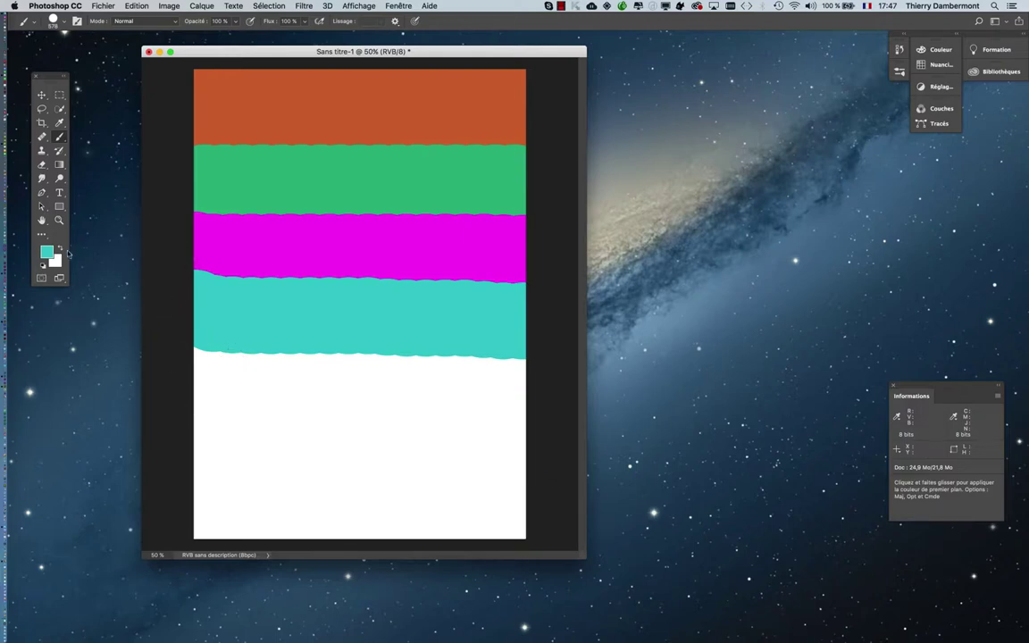
click(47, 253)
click(786, 317)
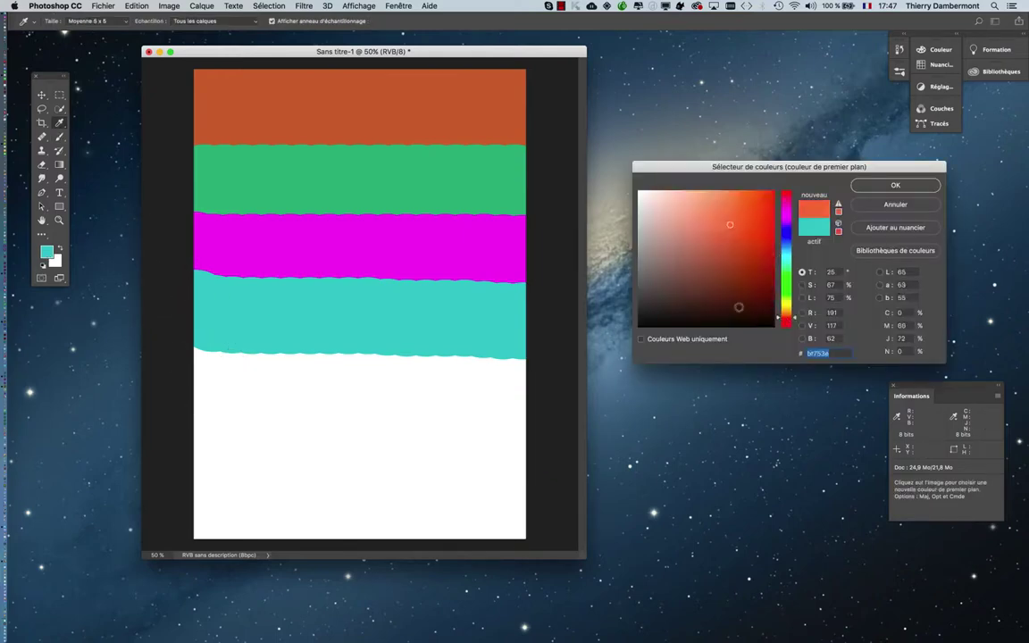
click(769, 193)
click(895, 185)
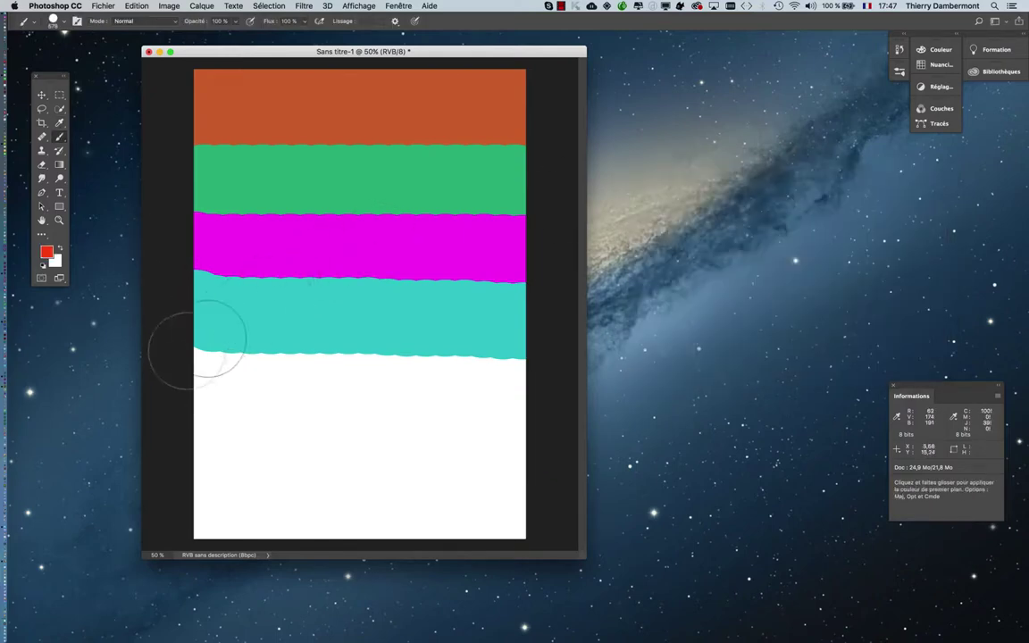
click(211, 368)
shift+click(536, 370)
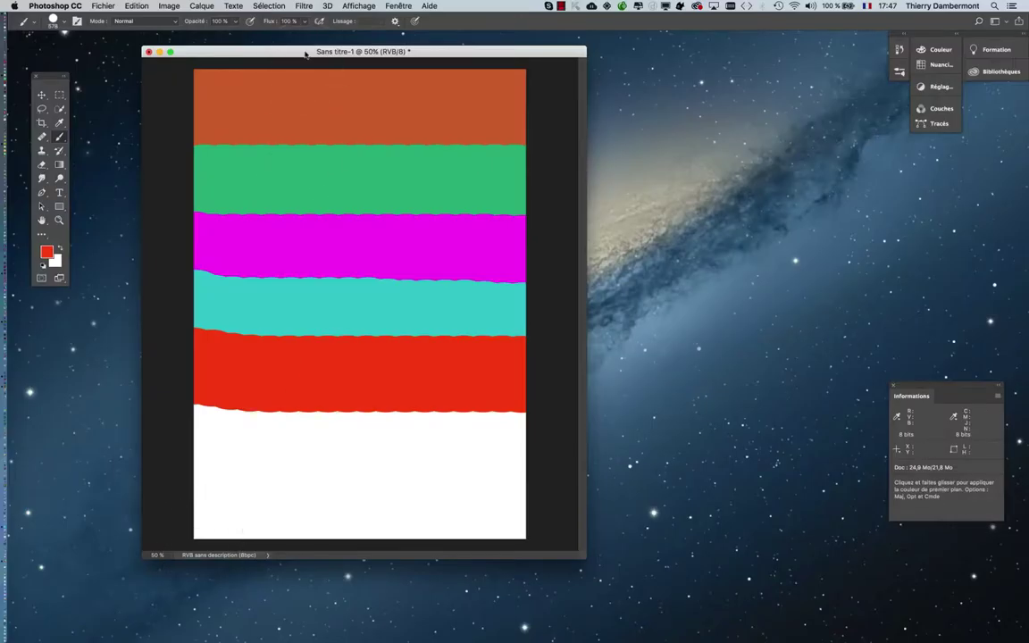
drag(303, 52, 267, 63)
- Preview the CANDELA monitor profile, then assign ProPhoto RGB to the bands page and start closing it
click(136, 7)
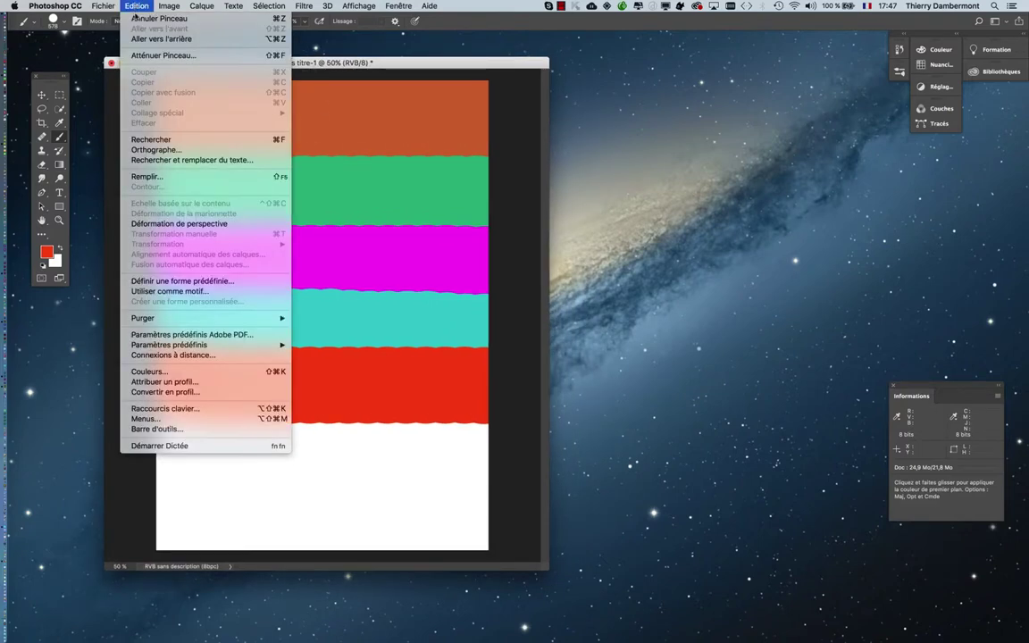
click(169, 384)
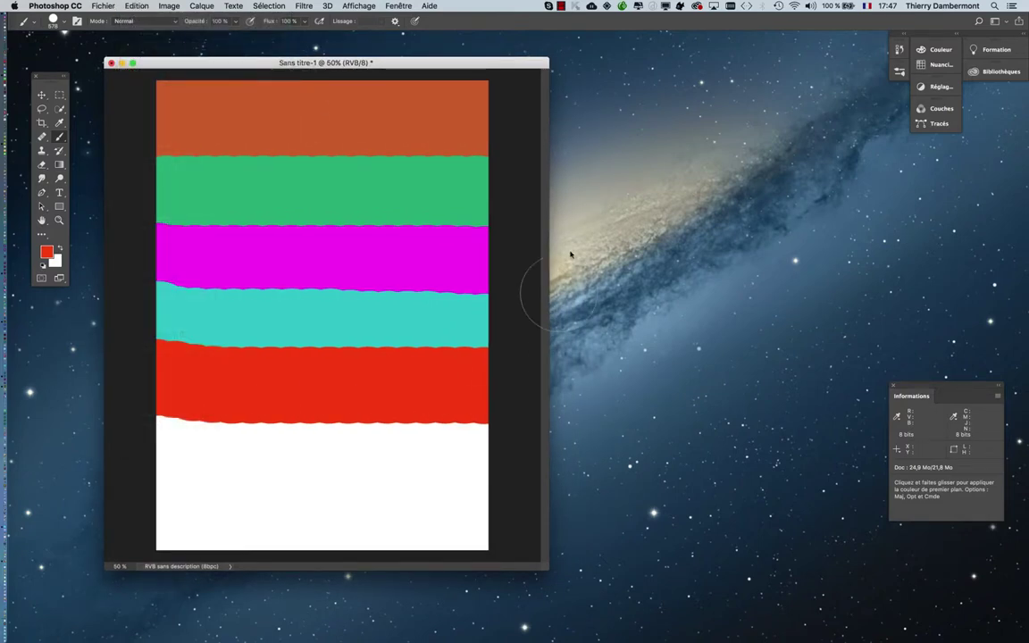
drag(438, 142, 720, 145)
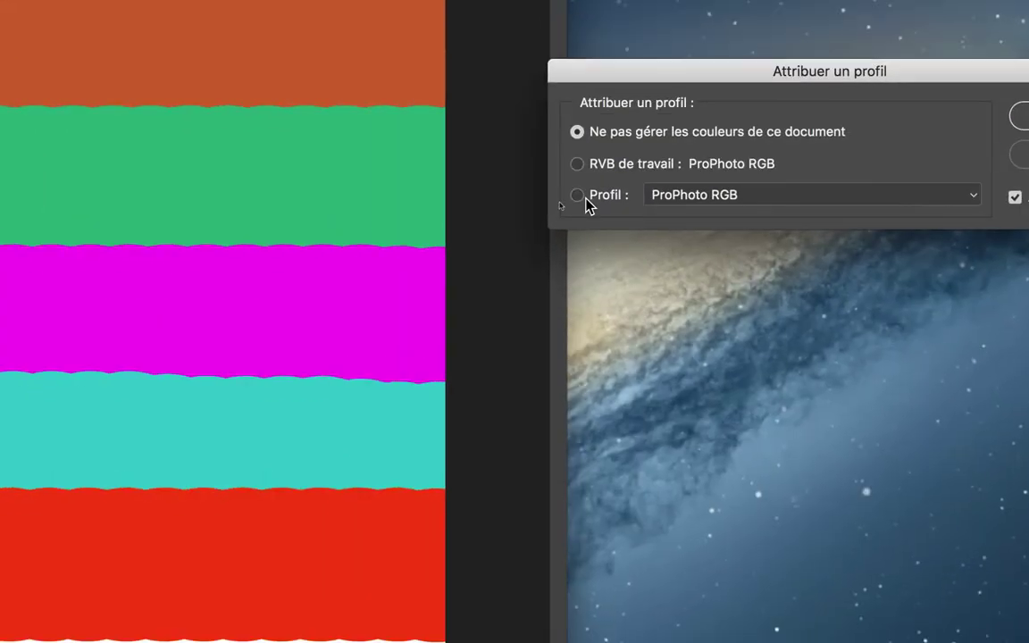
click(555, 200)
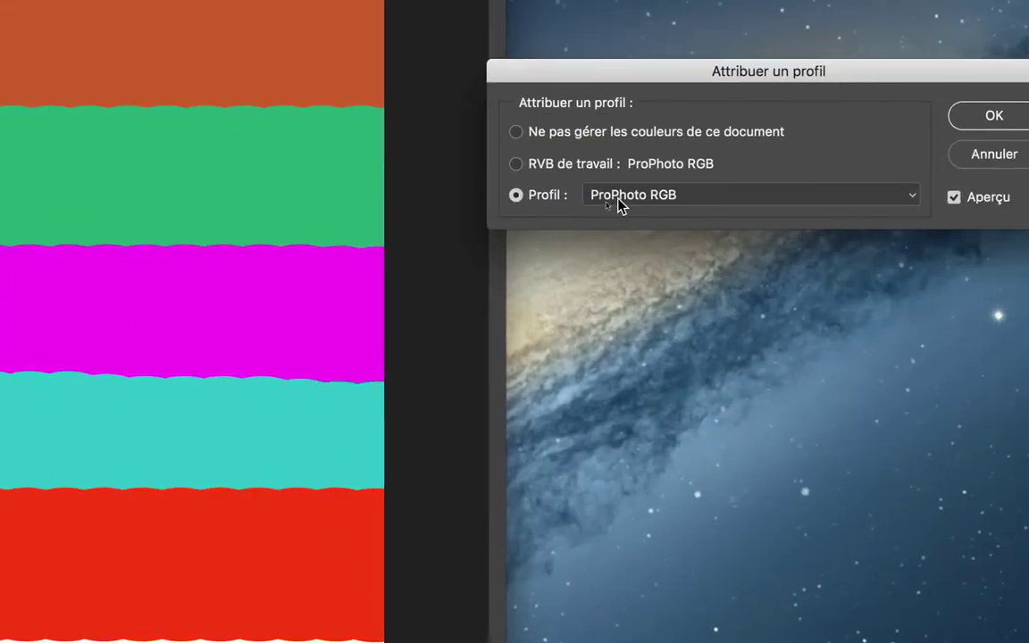
click(619, 200)
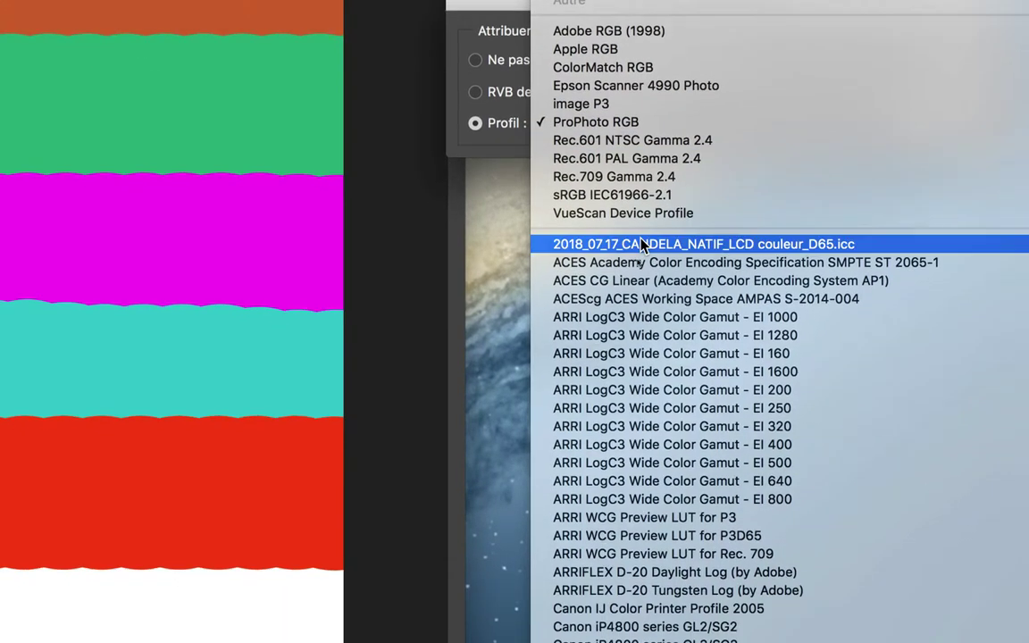
click(642, 244)
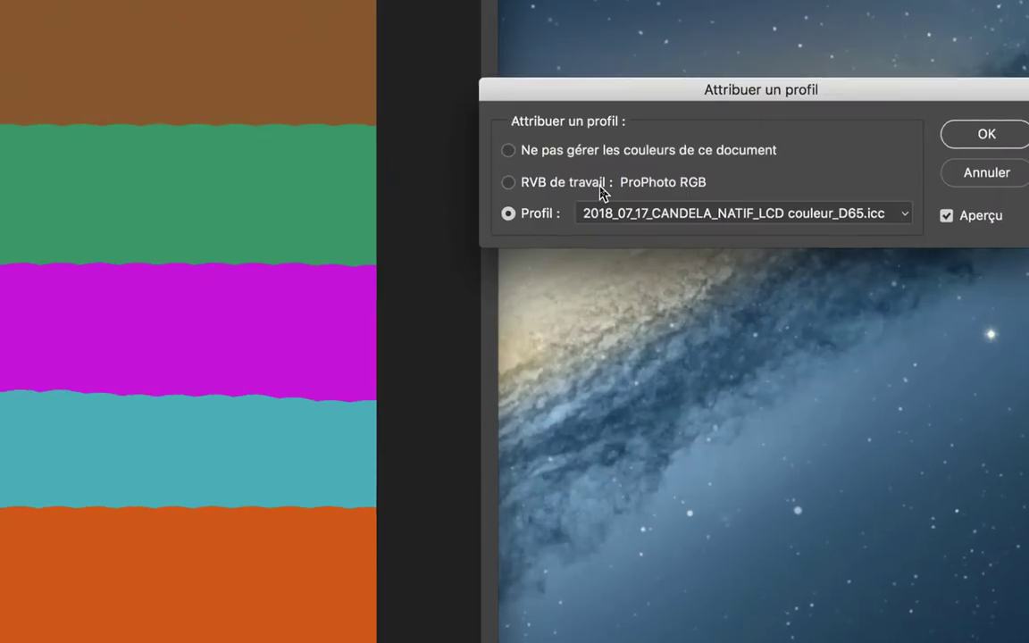
click(601, 187)
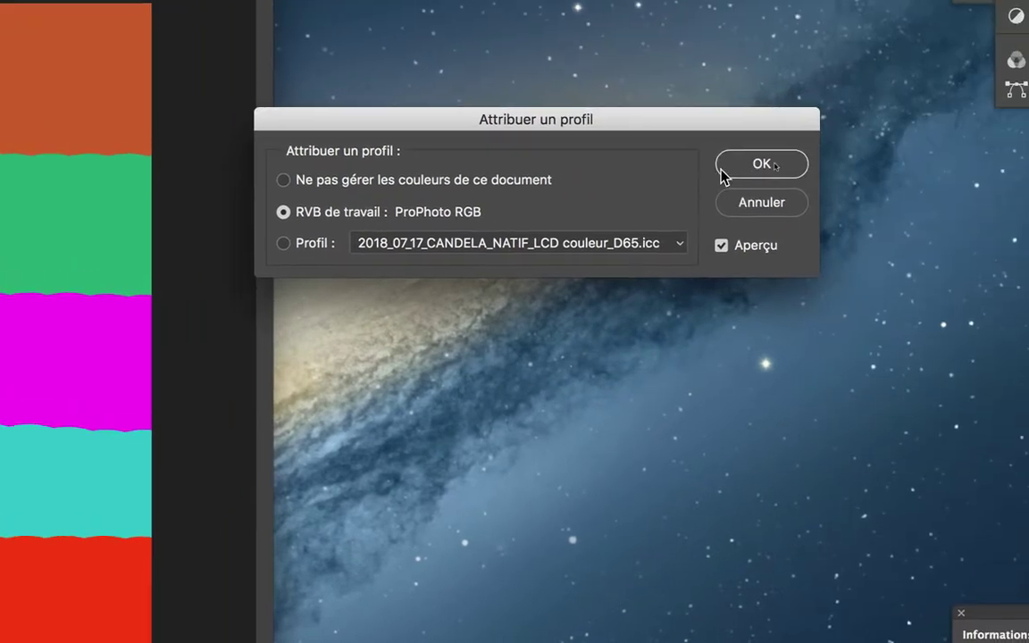
click(724, 170)
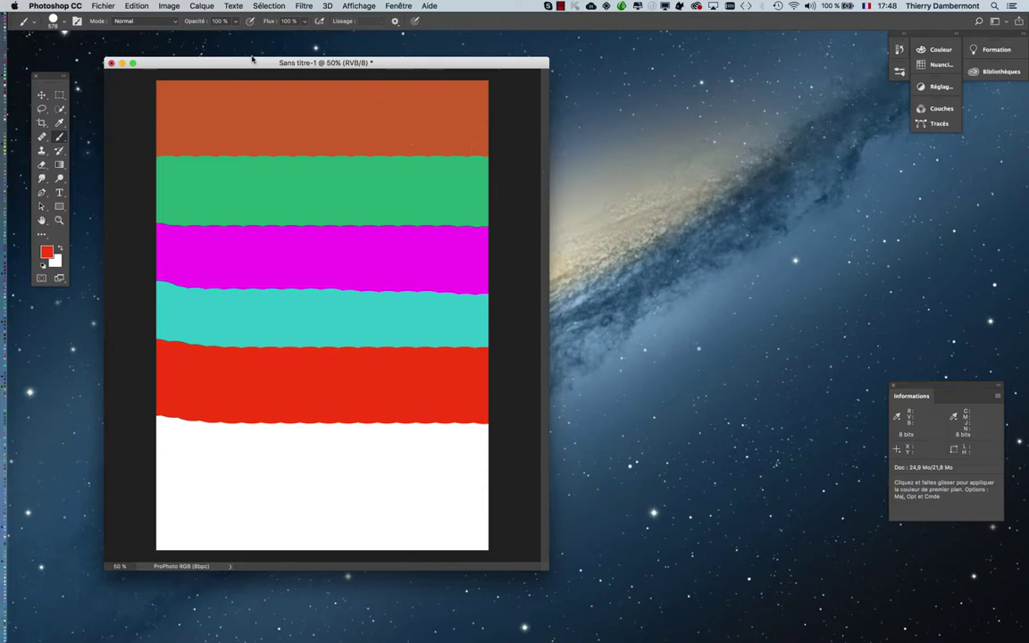
key(super+q)
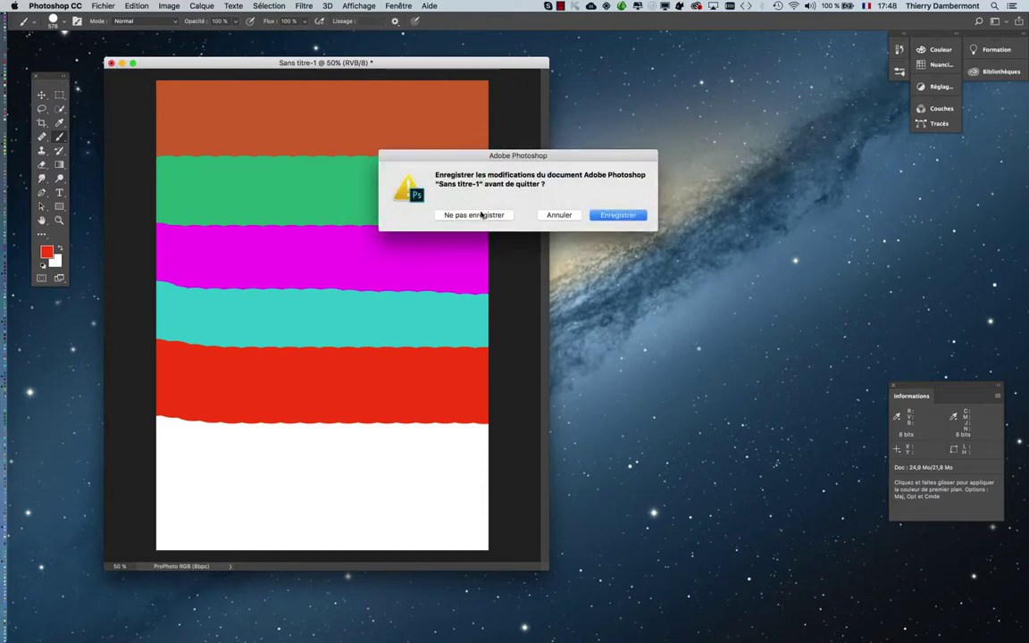
- Close without saving, then set RVB working space to RVB Moniteur - 2018_07_17_CANDELA_NATIF_LCD couleur_D65.icc
click(480, 214)
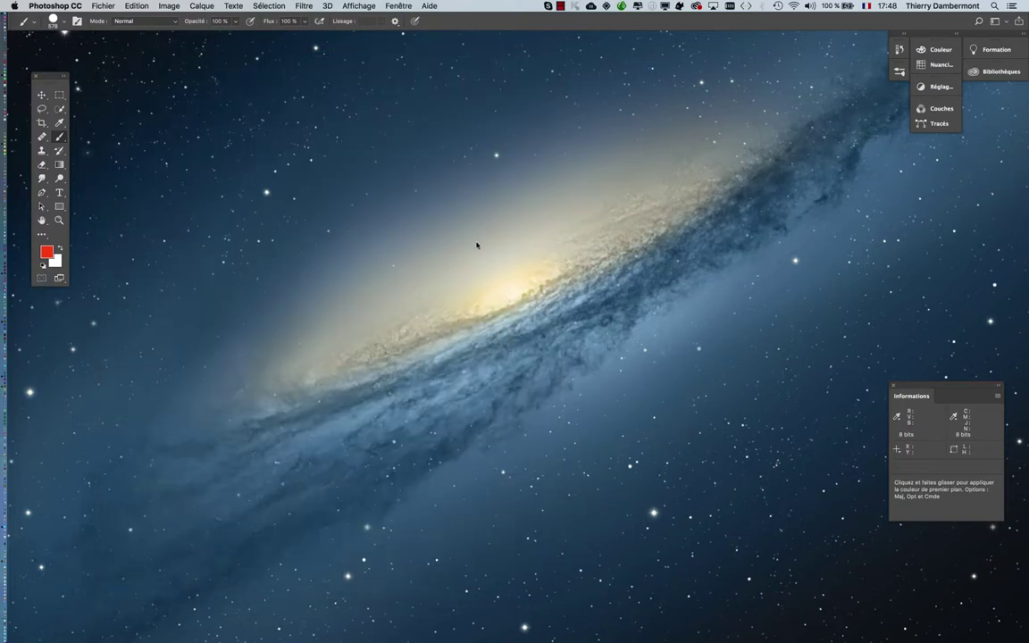
click(137, 6)
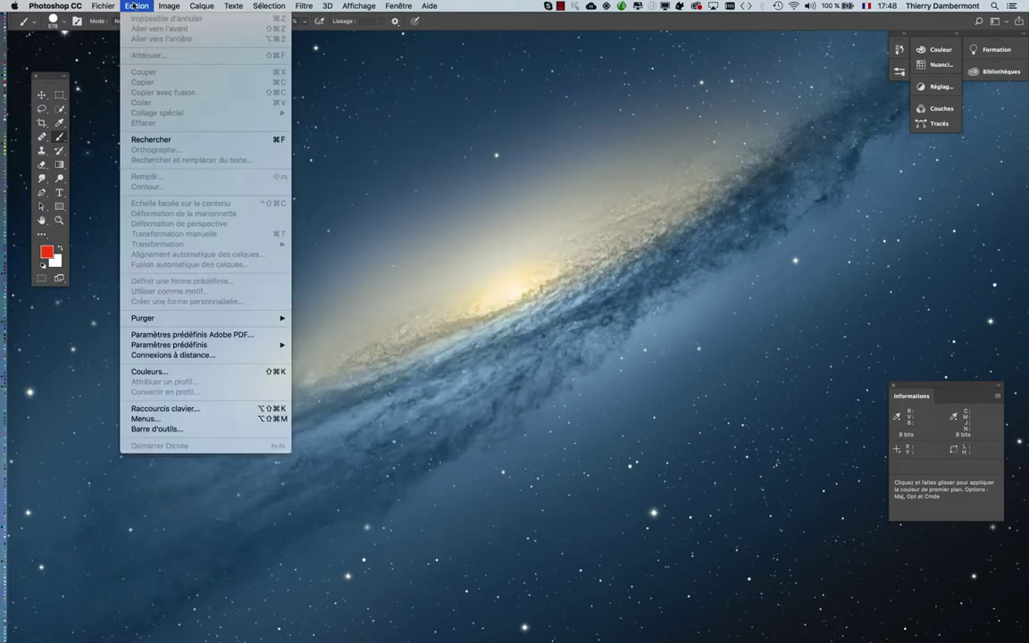
click(189, 374)
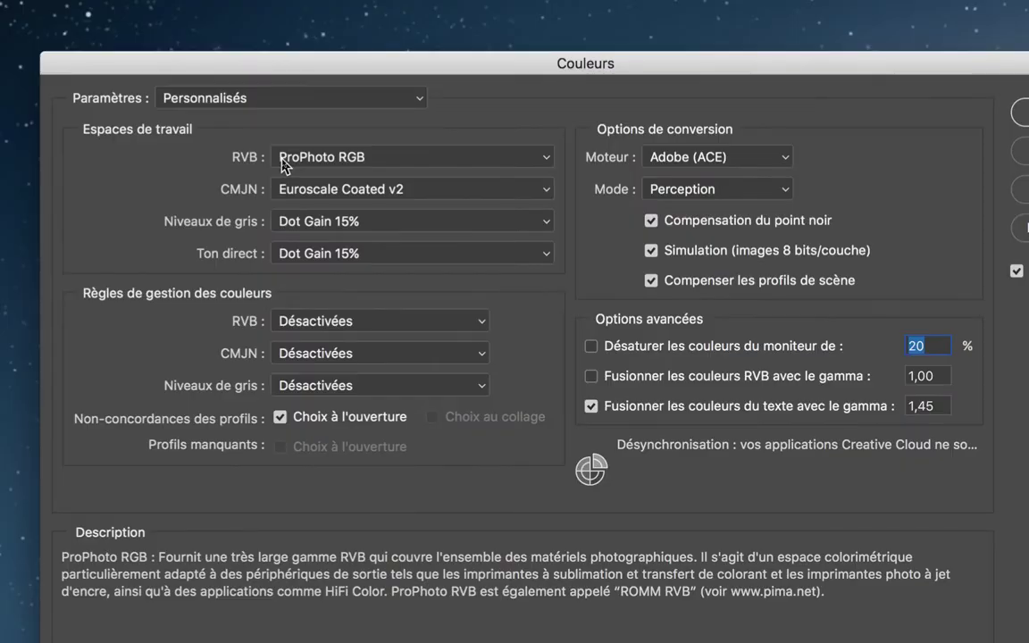
click(285, 160)
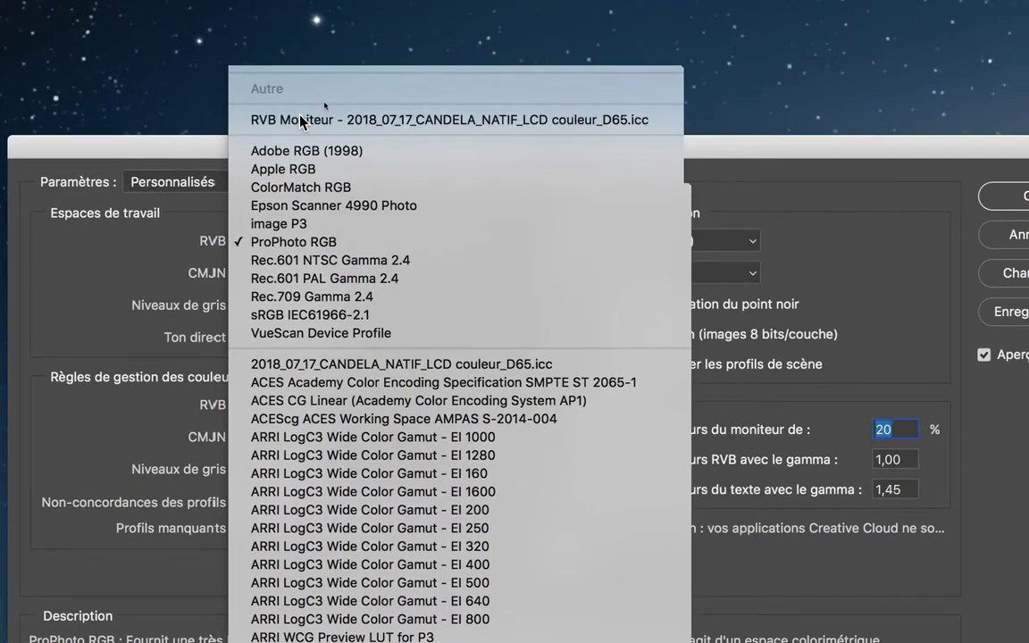
click(301, 120)
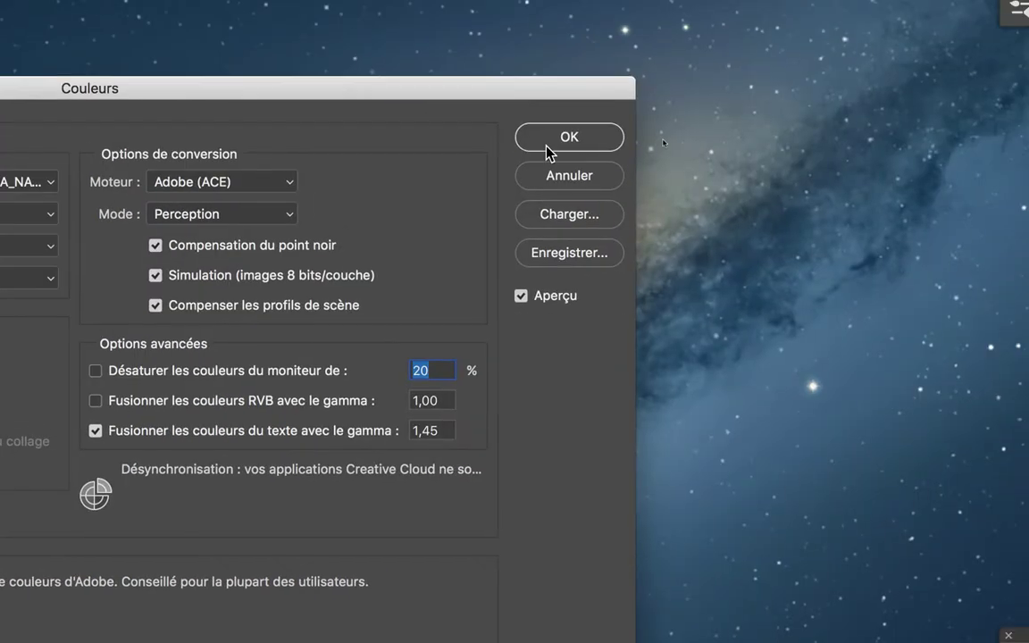
click(548, 148)
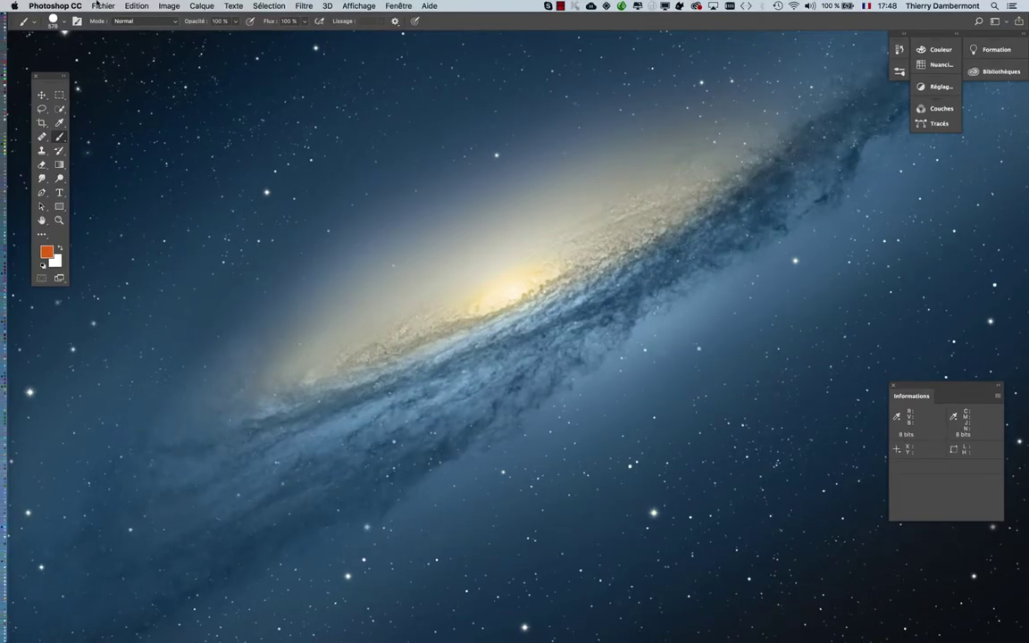
click(98, 5)
- Create a new A4 page without colour management and paint an orange band across the top
click(98, 27)
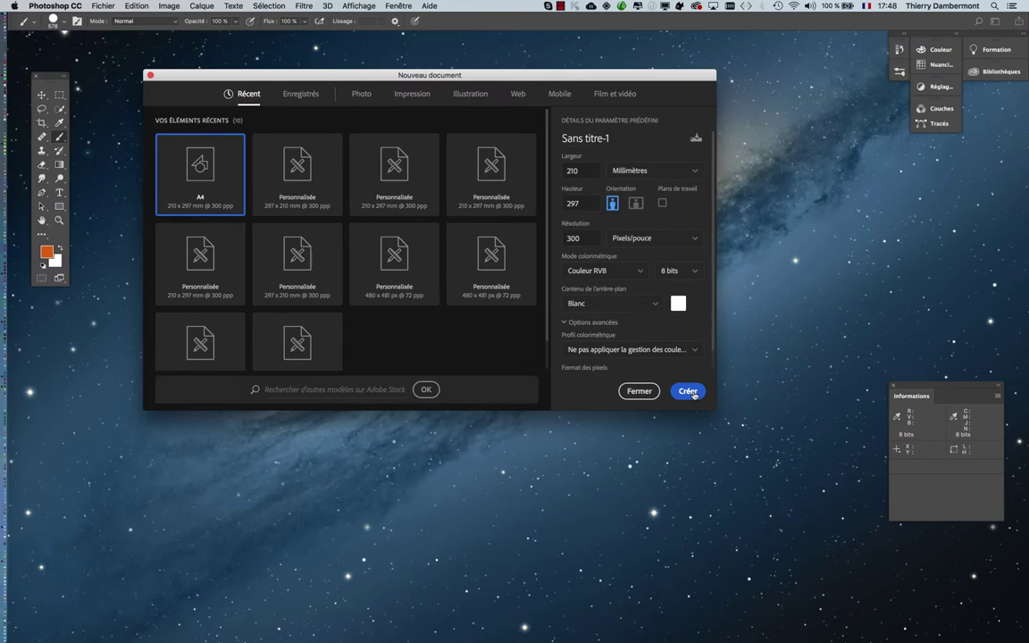
click(688, 393)
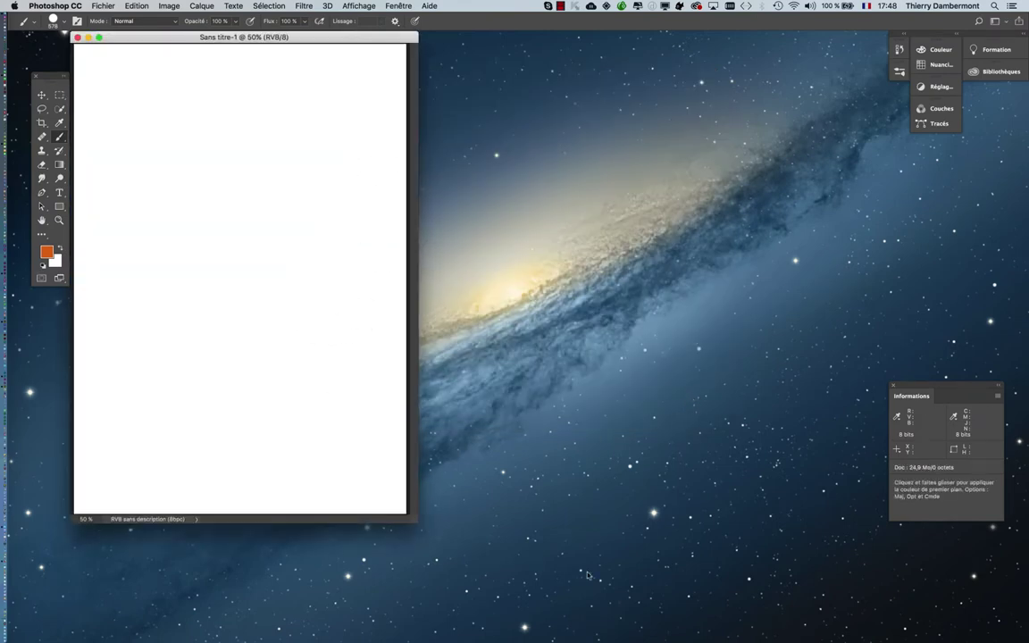
drag(403, 518, 595, 578)
drag(133, 85, 632, 106)
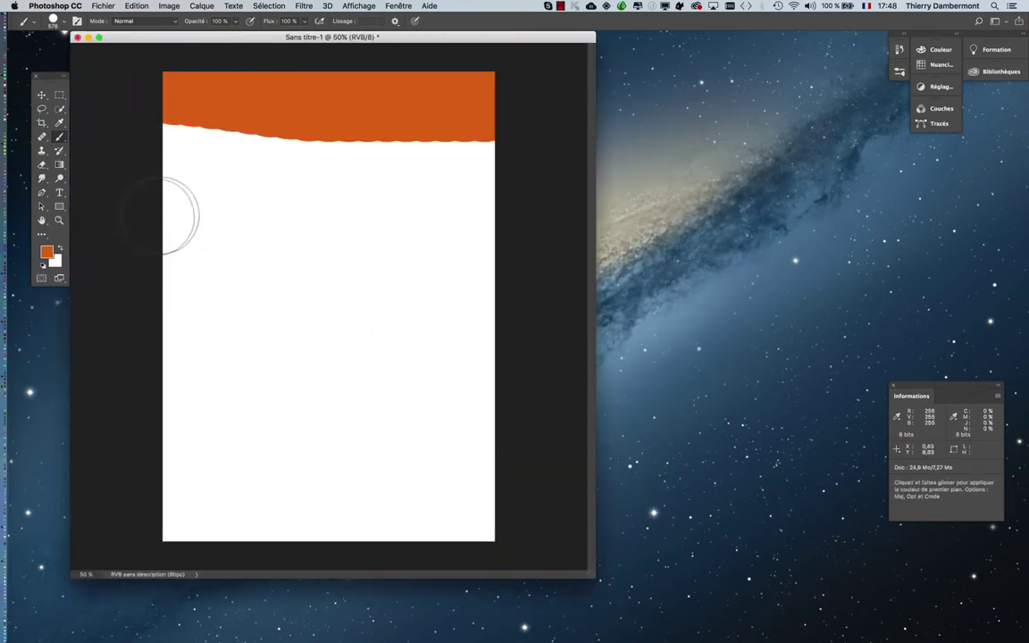
- Paint a blue band and then a magenta band below the orange one
click(46, 252)
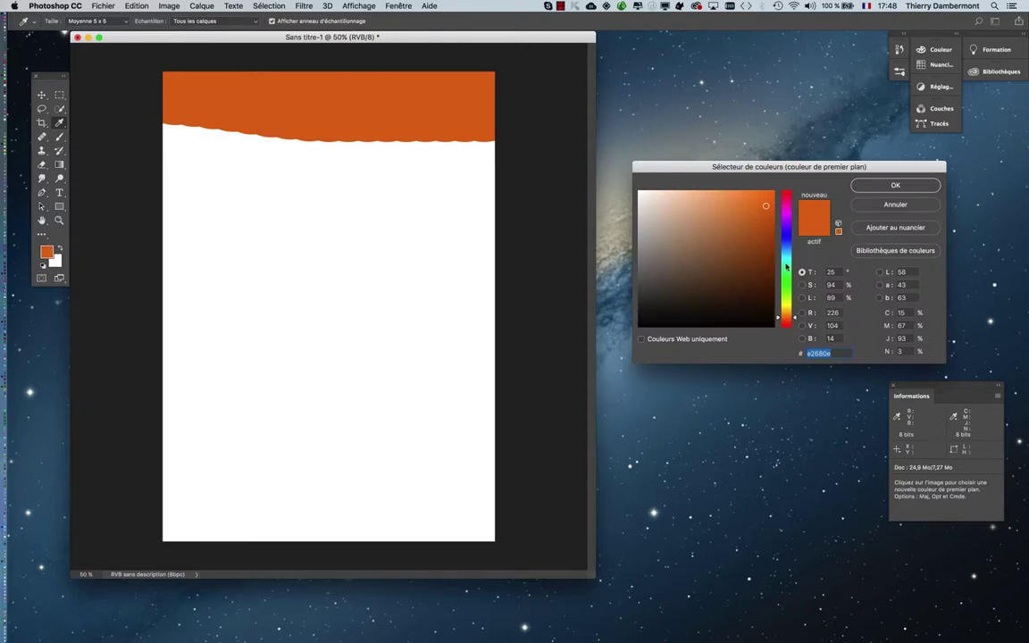
drag(786, 267, 786, 253)
click(739, 212)
click(886, 185)
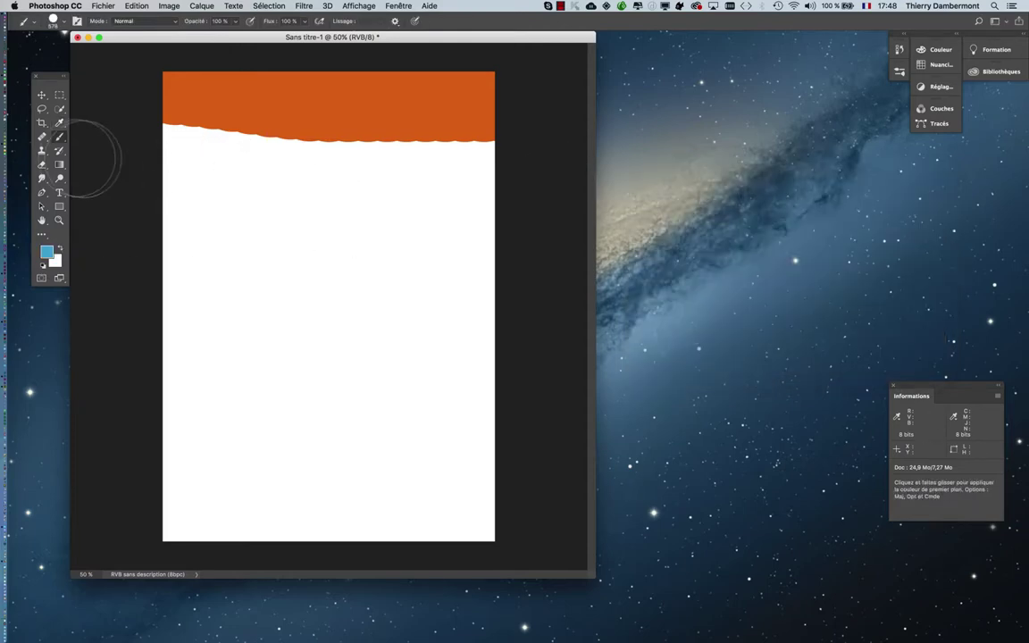
drag(84, 159, 554, 175)
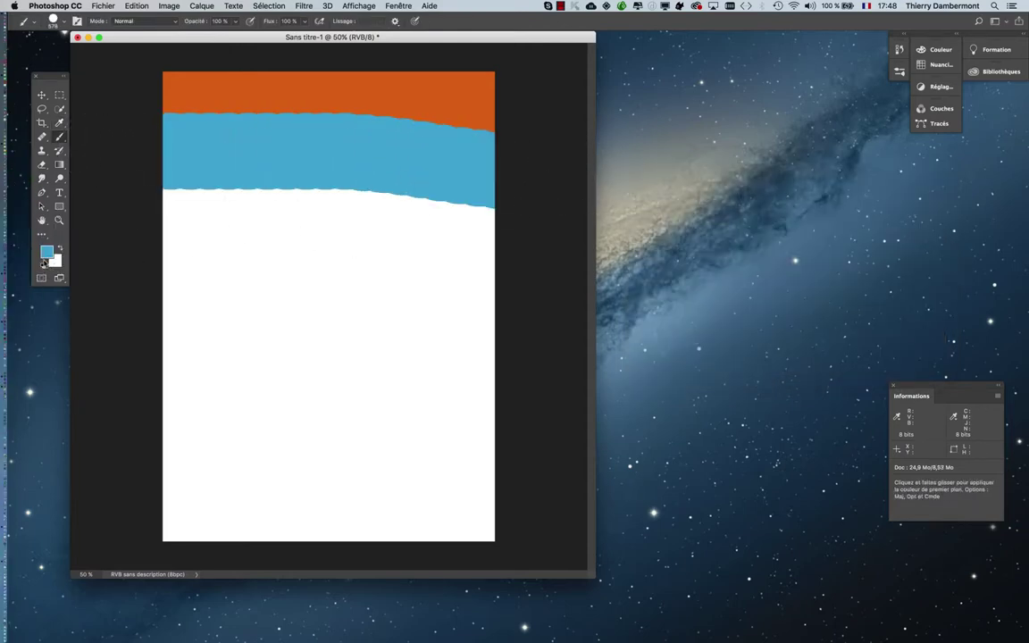
click(47, 252)
drag(788, 230, 780, 215)
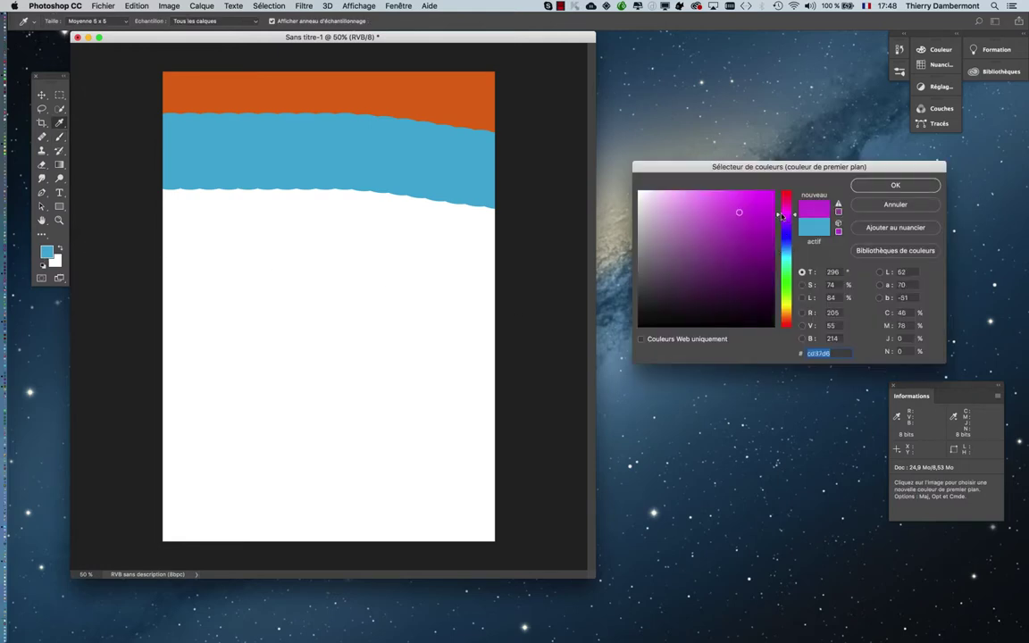
click(896, 185)
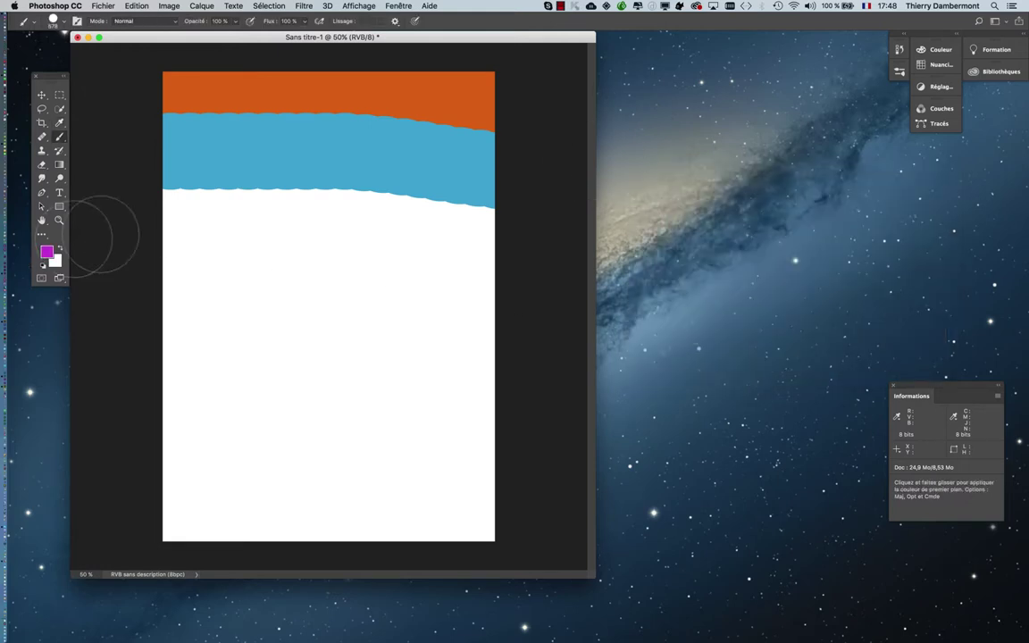
drag(198, 203, 505, 219)
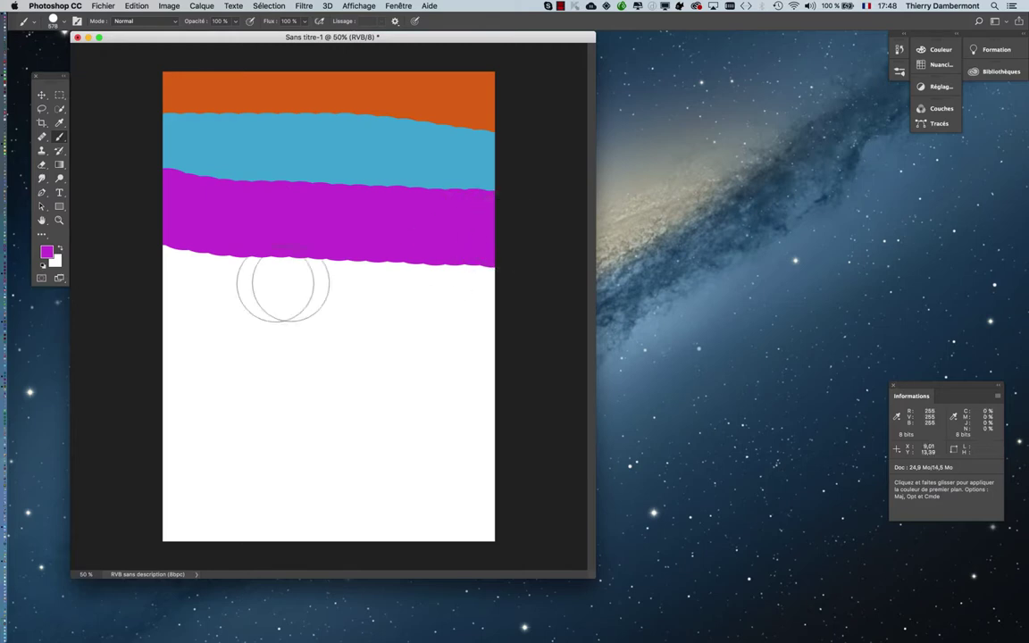
- Paint a green band below the magenta one
click(47, 252)
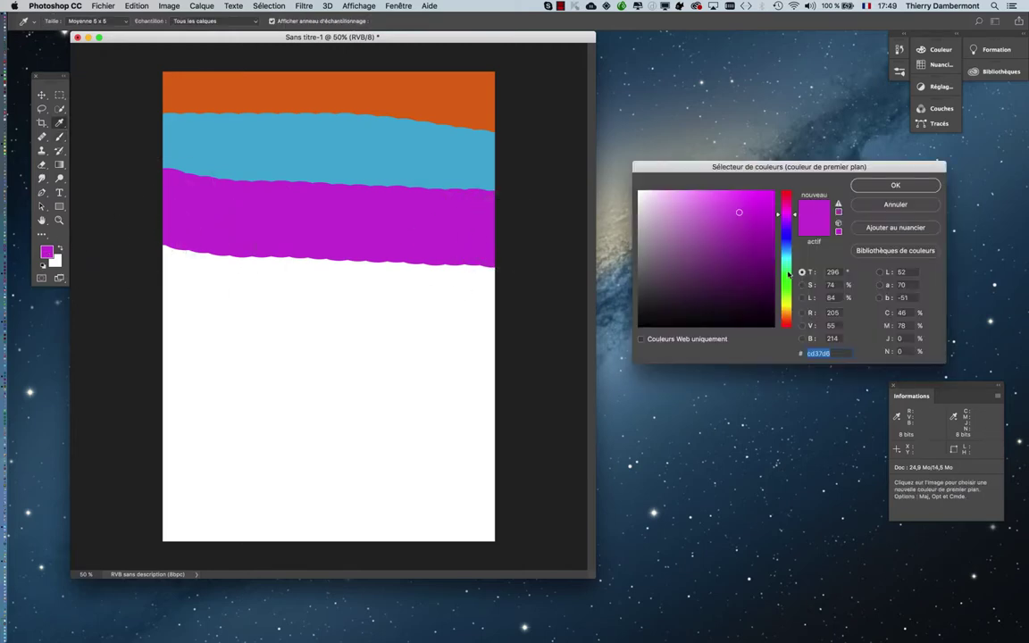
click(783, 277)
click(895, 185)
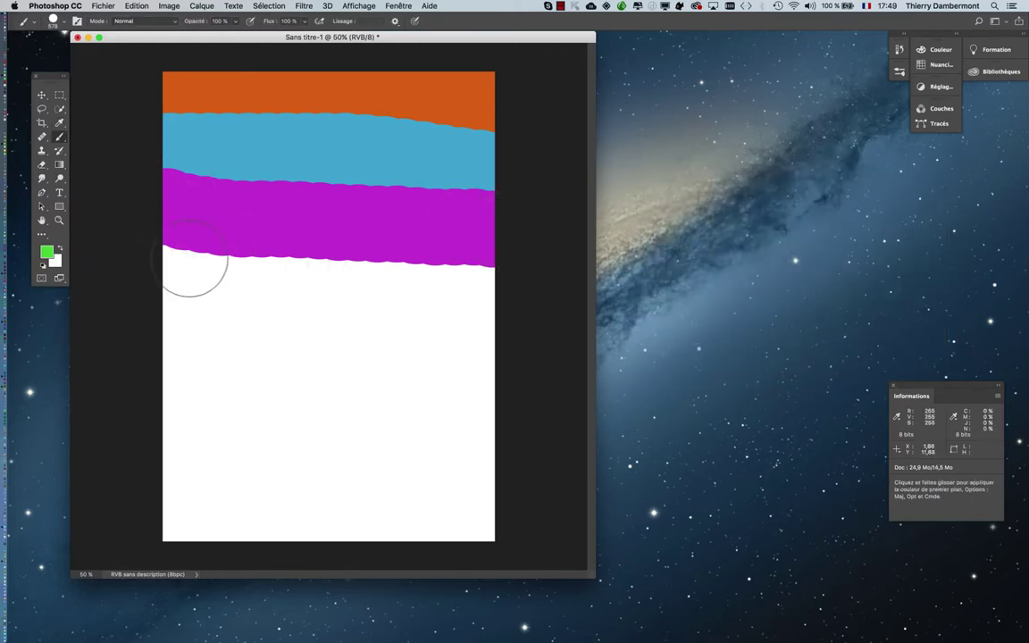
drag(156, 264, 513, 298)
click(136, 6)
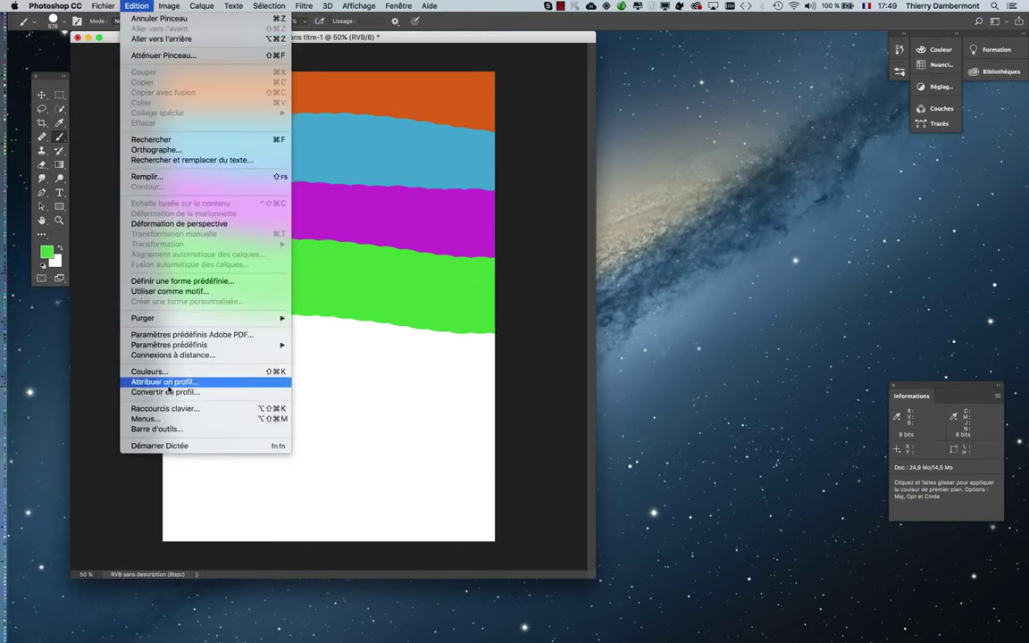
- Compare ProPhoto RGB against the CANDELA working profile, leaving the page on the working RGB profile
click(167, 384)
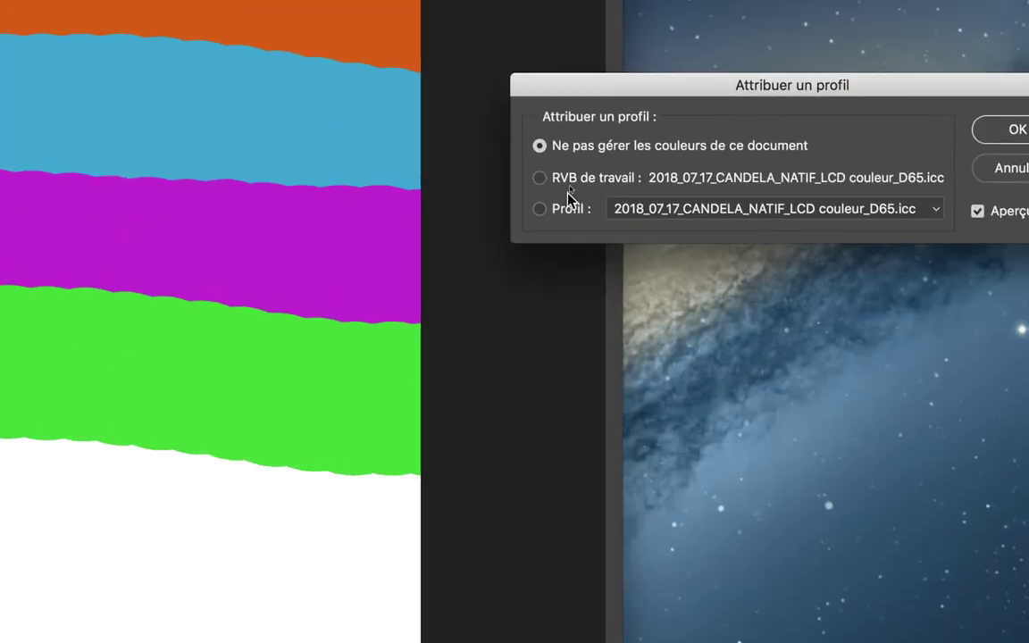
click(566, 185)
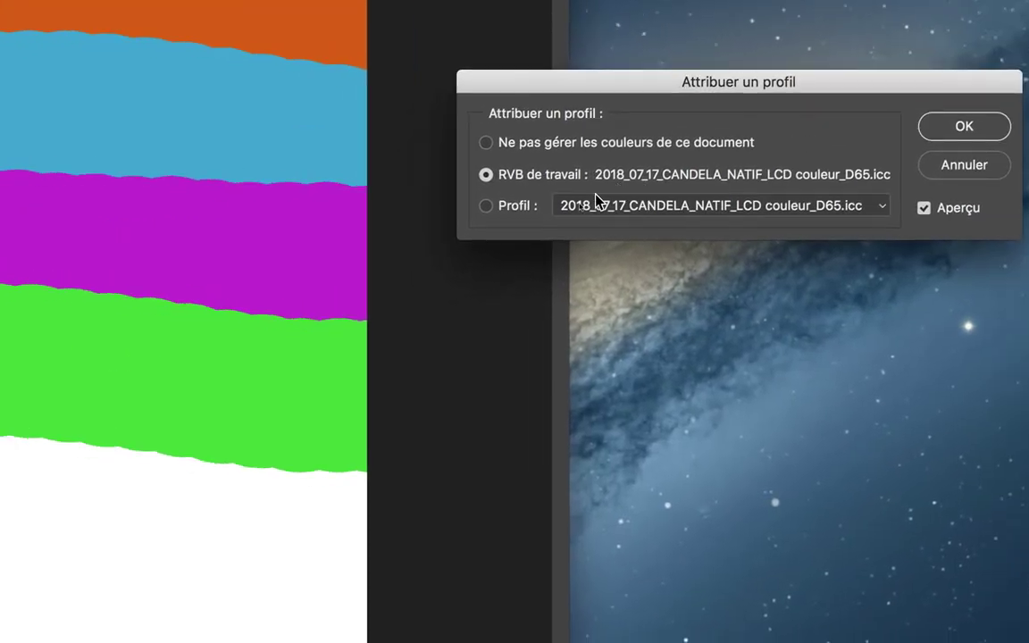
click(563, 211)
click(626, 212)
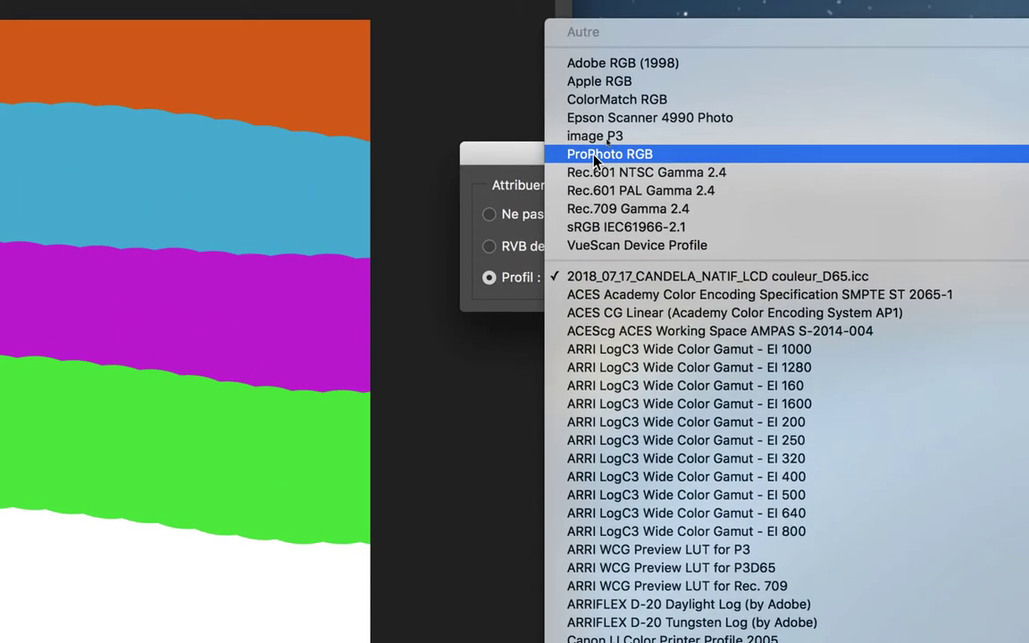
click(596, 157)
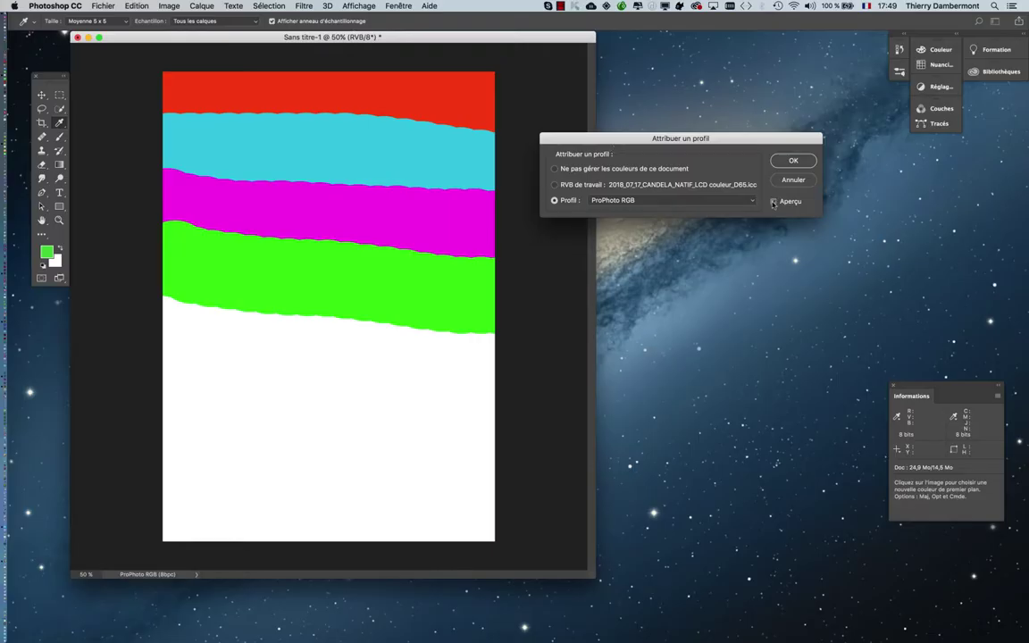
click(679, 184)
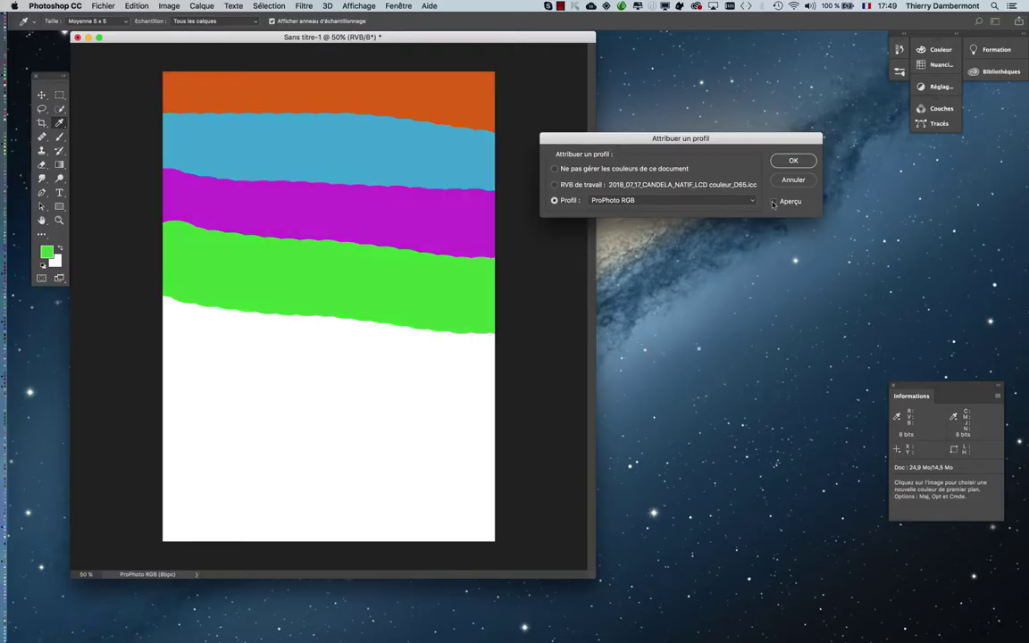
click(714, 200)
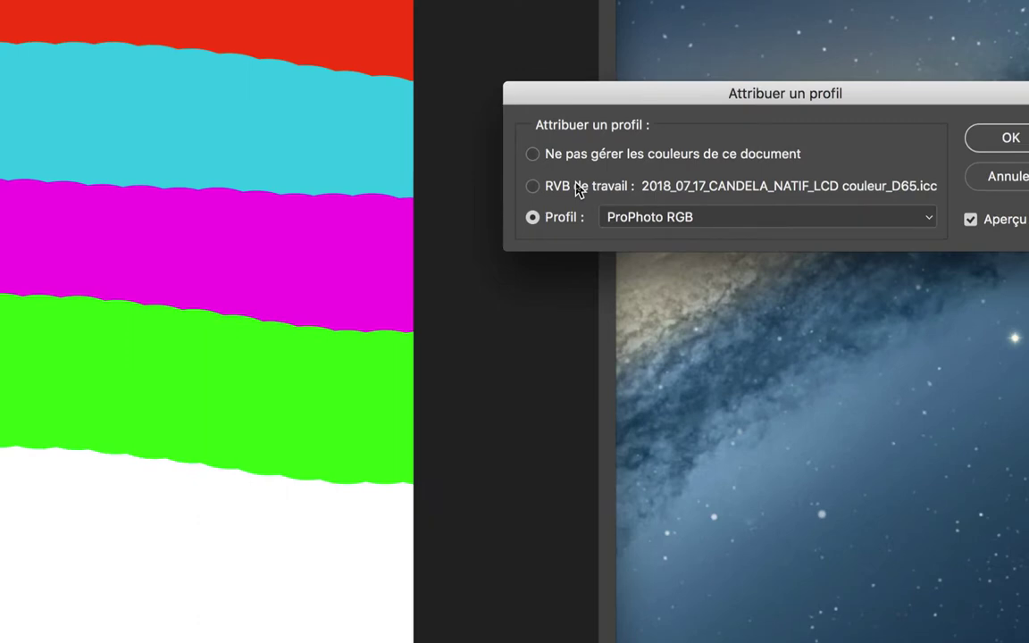
click(579, 188)
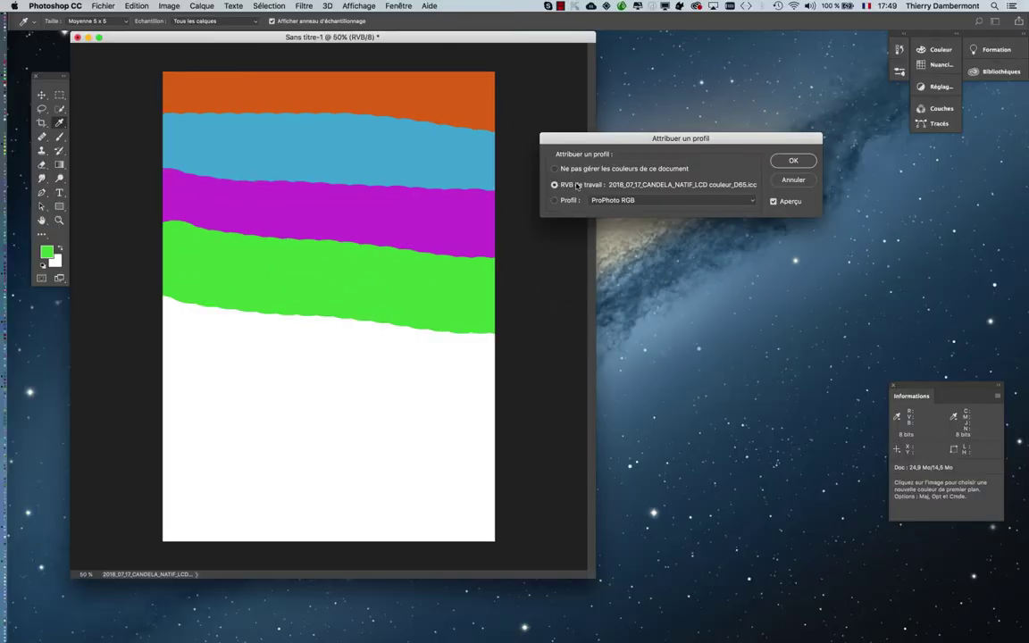
click(794, 161)
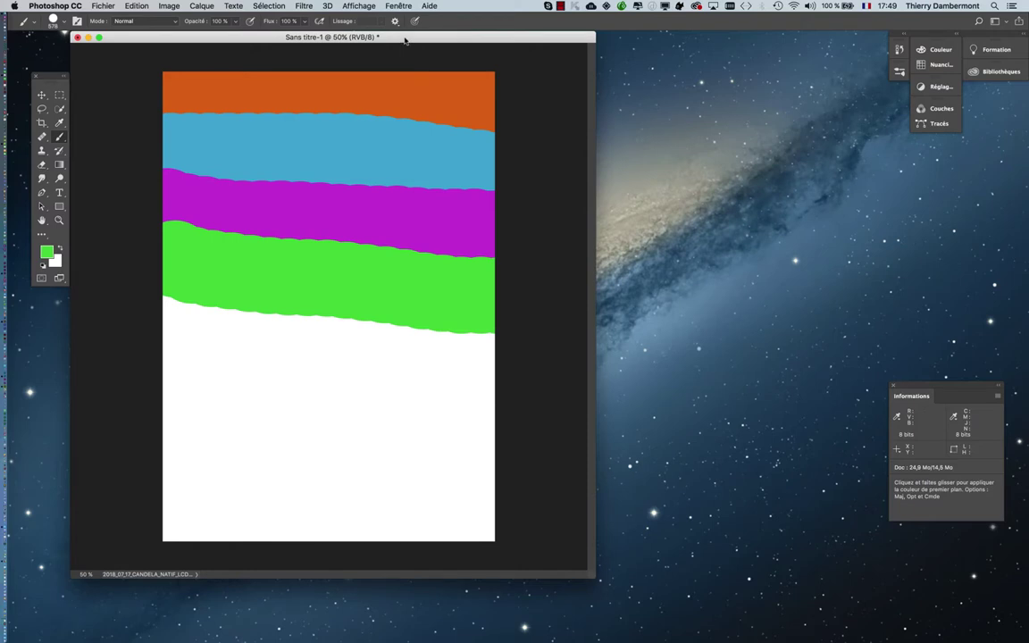
drag(405, 39, 437, 47)
- Close the colour-band test page without saving, then review the Colour Settings
click(110, 44)
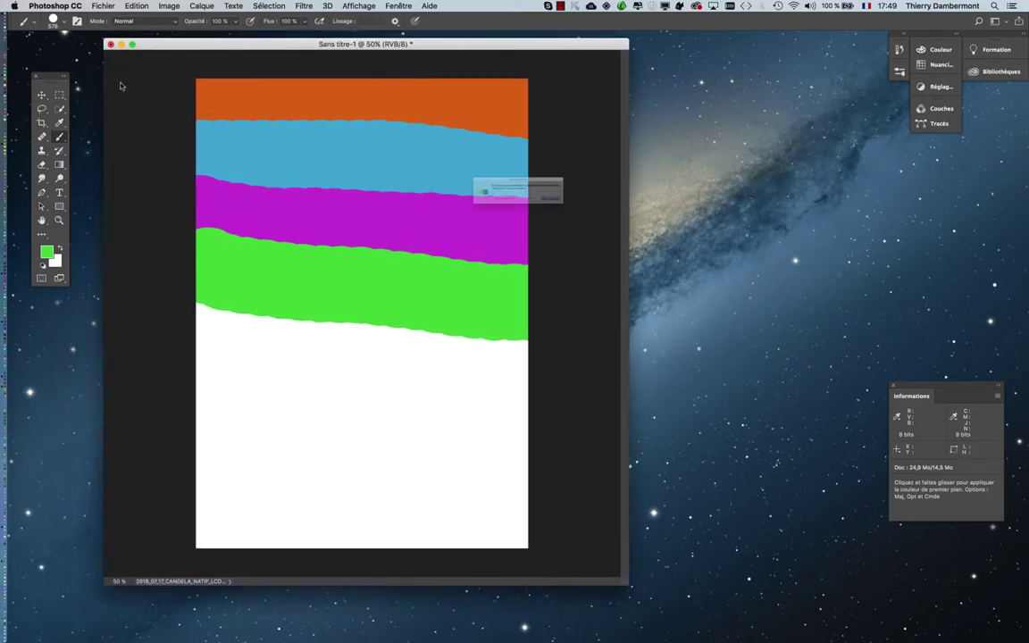
click(470, 217)
click(104, 5)
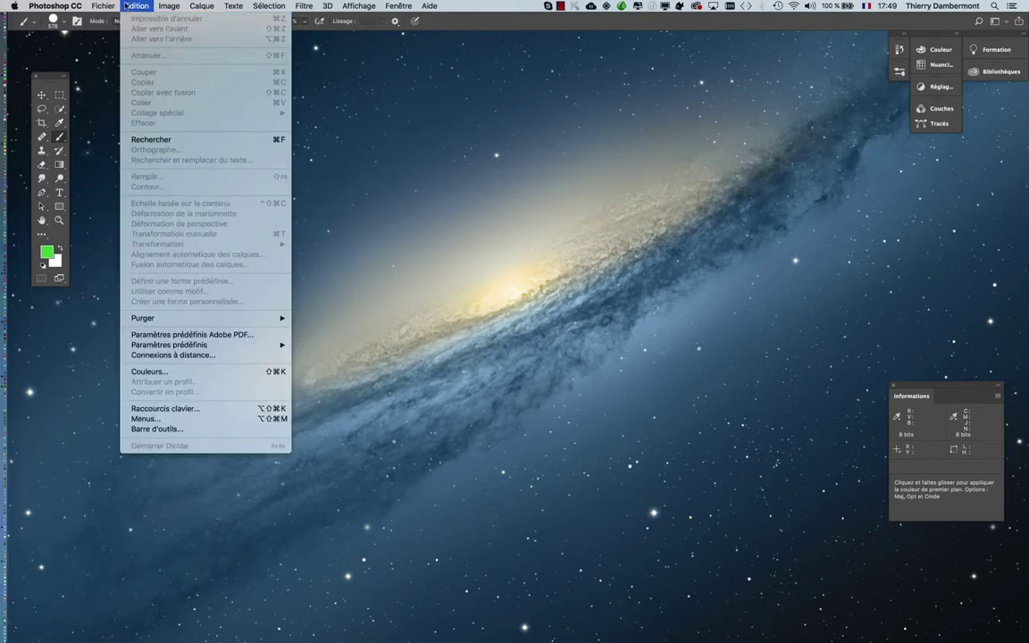
click(149, 371)
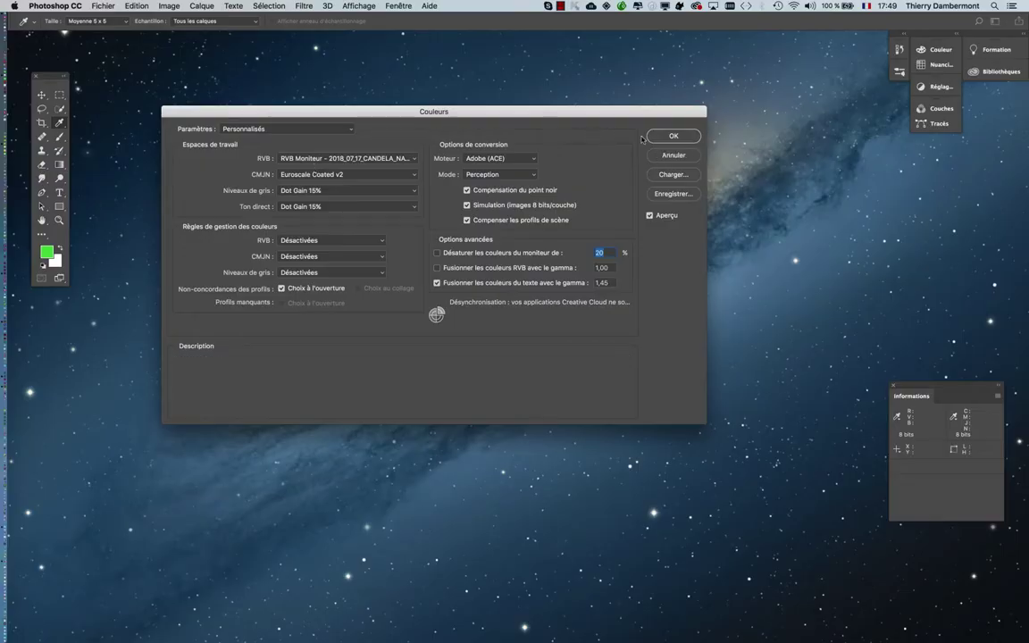
key(Escape)
click(100, 5)
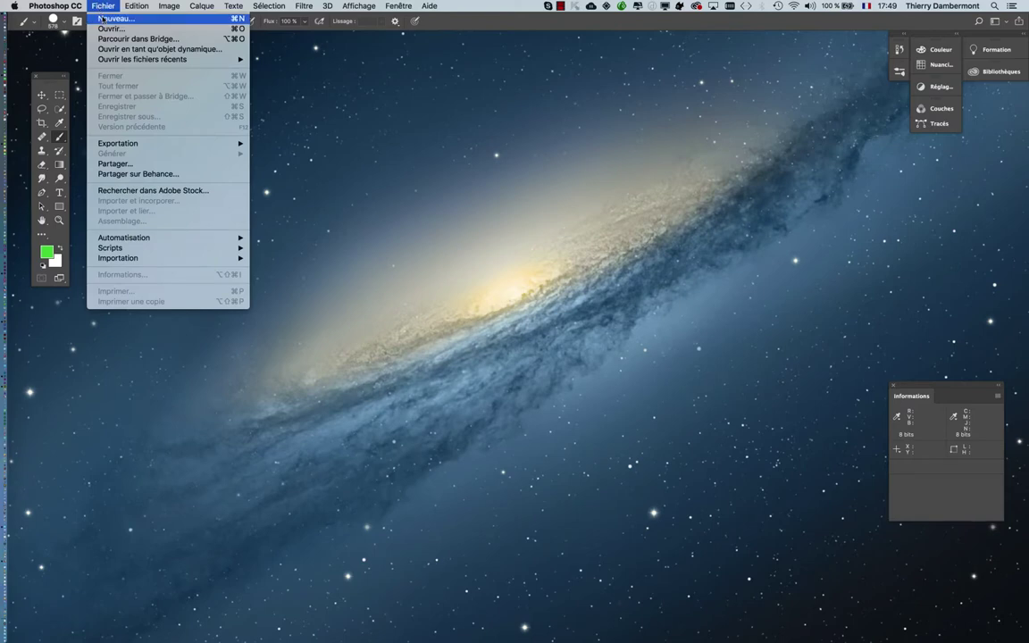
- Create a blank A4, 300 ppi document whose colour profile is ProPhoto RGB
click(94, 19)
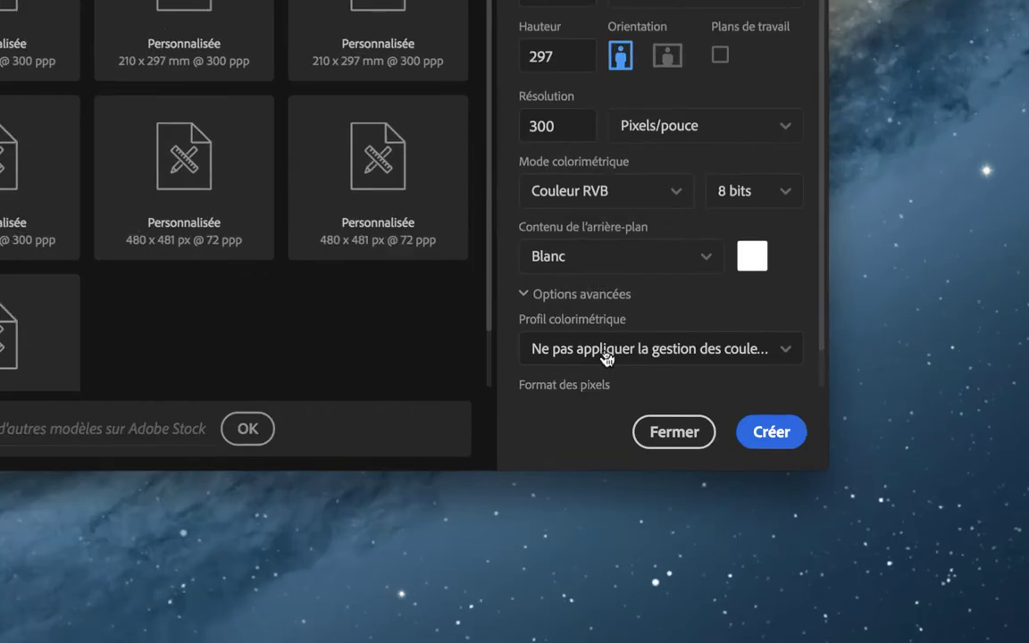
click(607, 358)
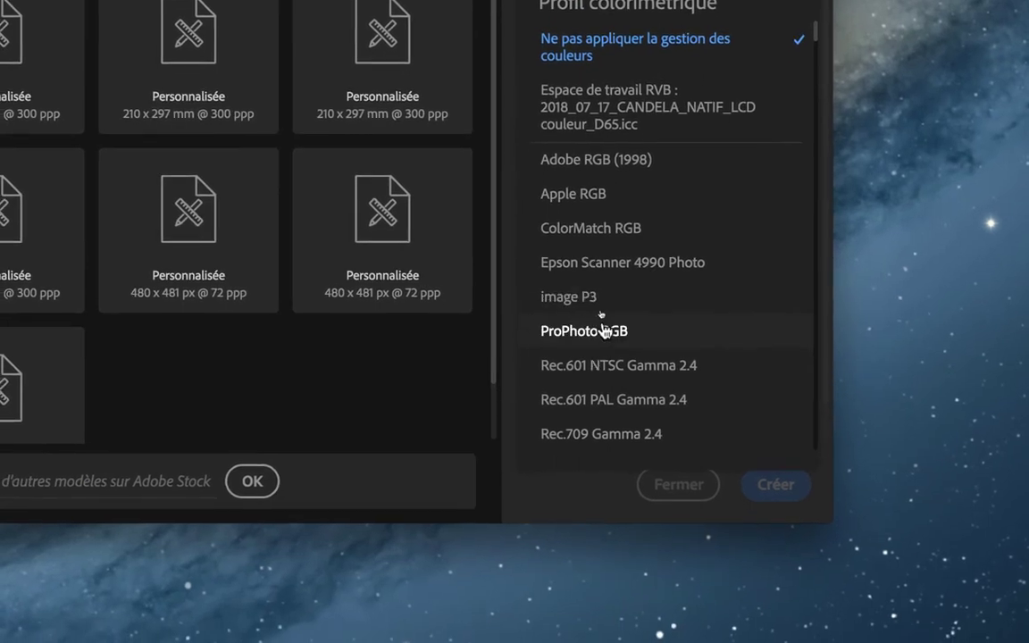
click(593, 352)
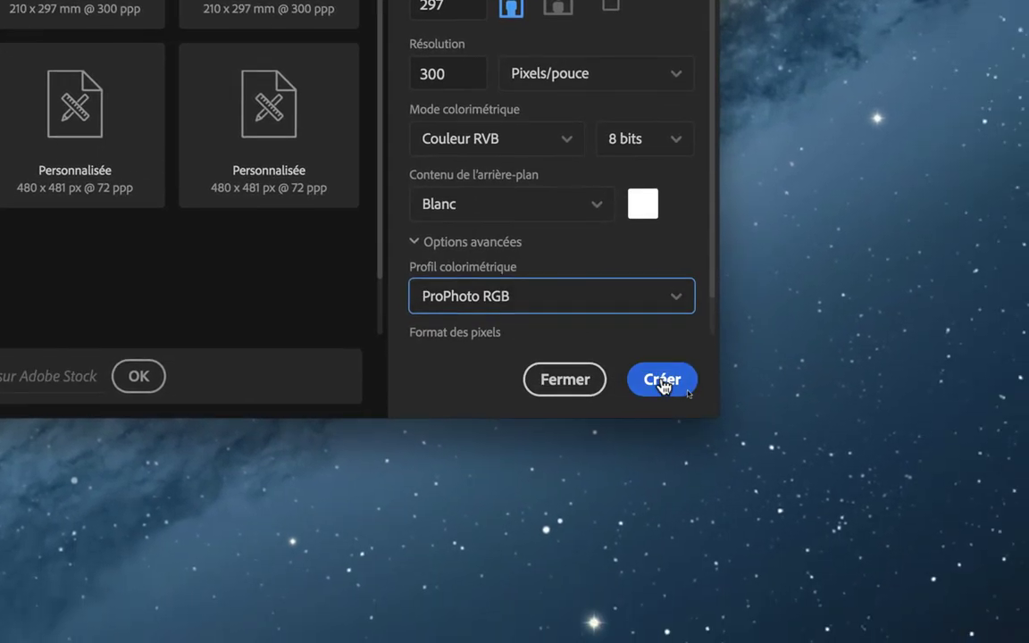
click(770, 425)
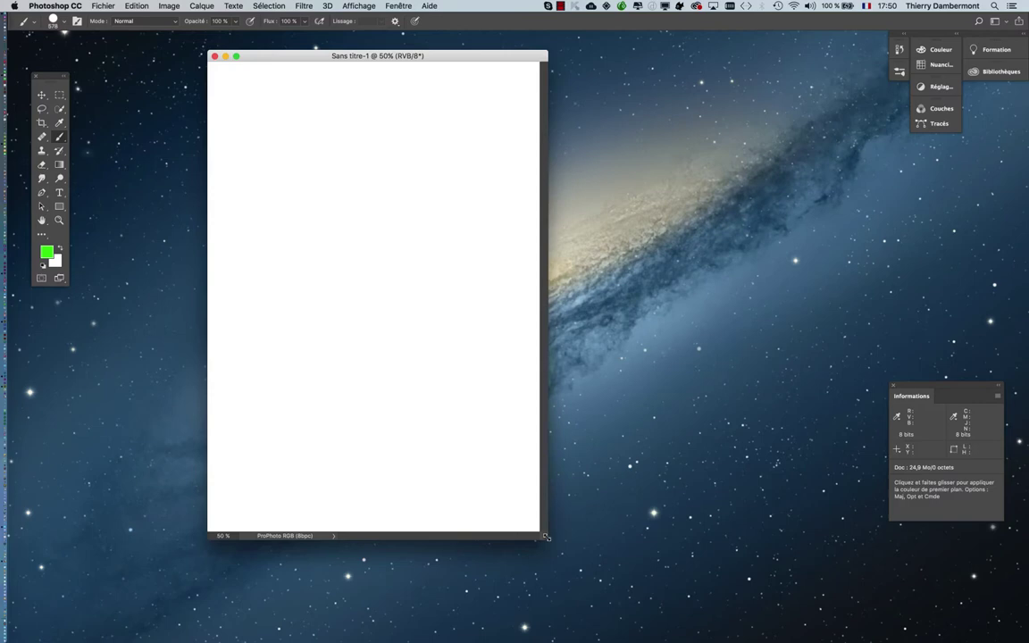
- Paint a green band across the top, then a blue band below it
drag(546, 537, 590, 568)
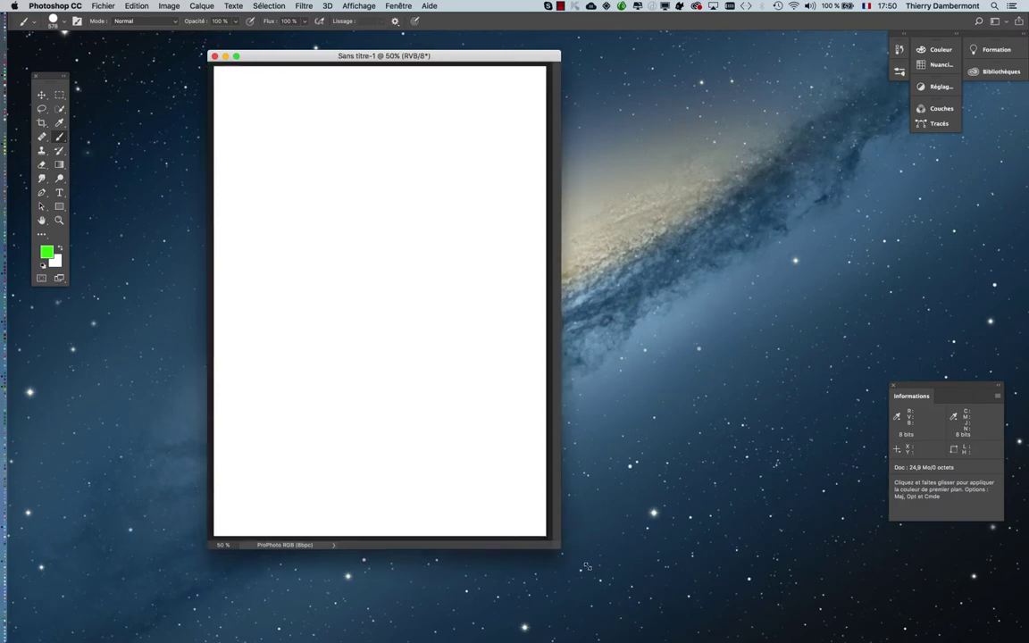
drag(229, 93, 650, 104)
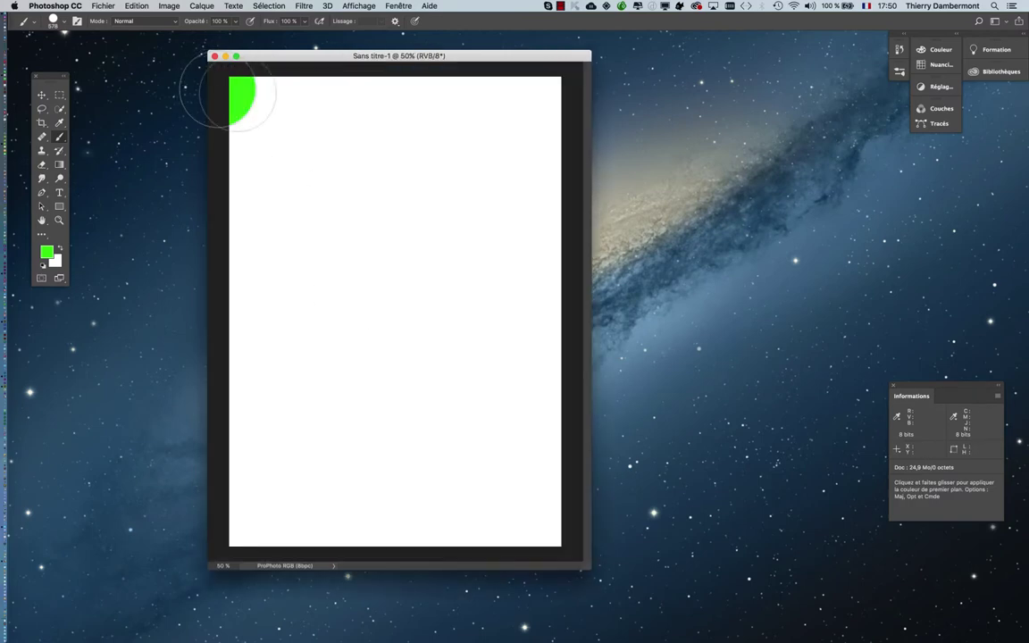
click(46, 252)
drag(788, 258, 786, 248)
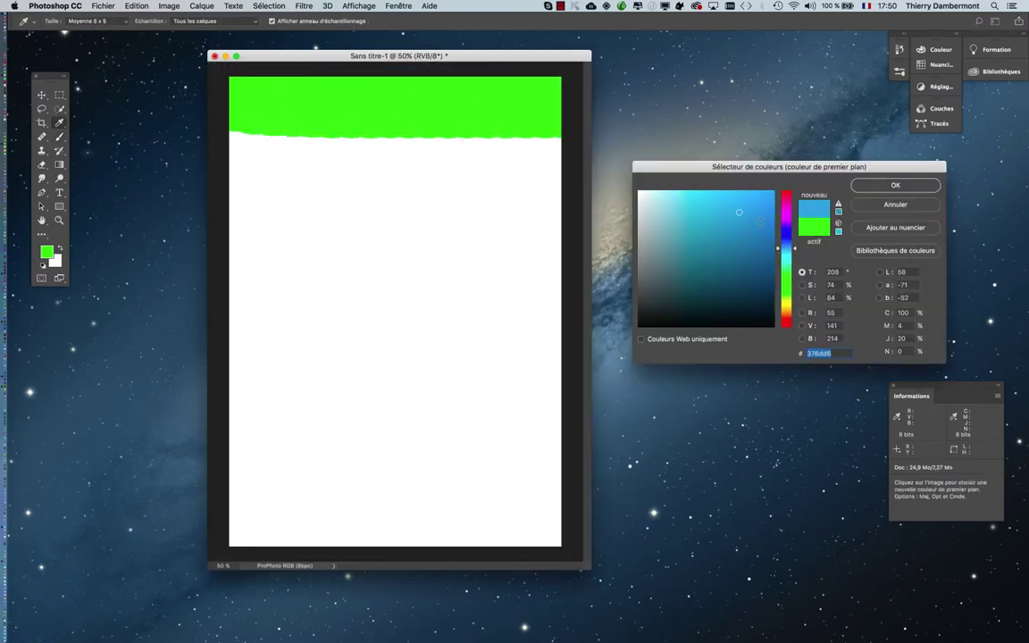
click(895, 185)
drag(220, 157, 563, 156)
- Switch the foreground to yellow and paint a yellow band below the blue one
click(48, 253)
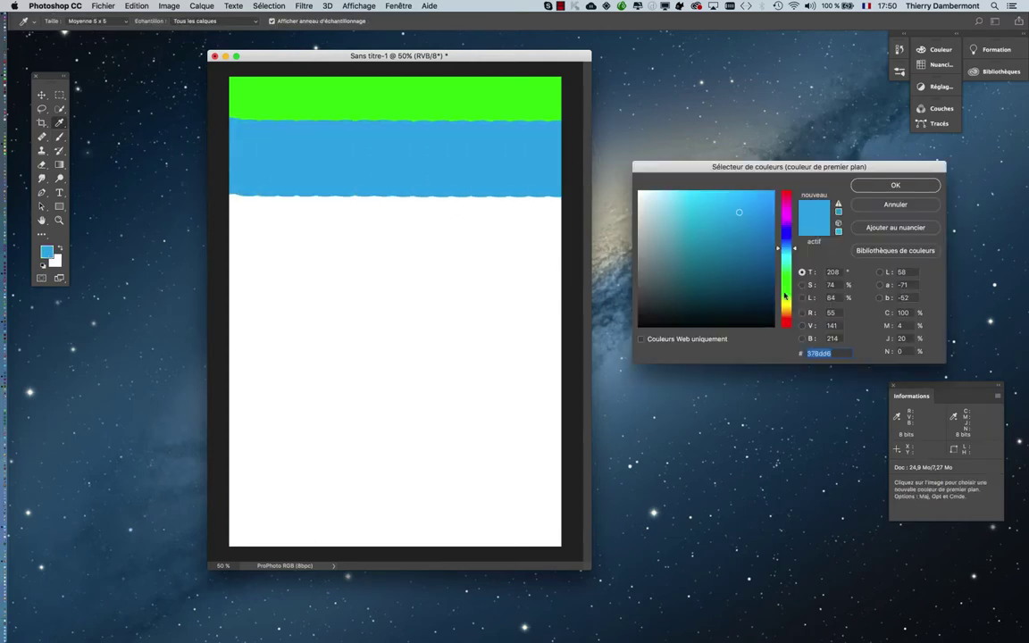
click(785, 308)
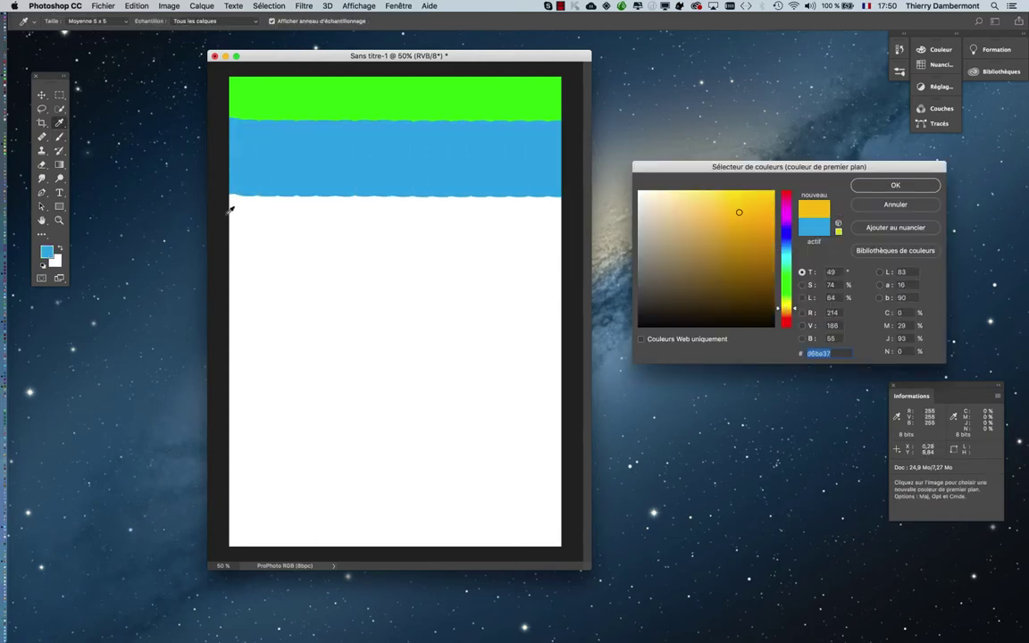
click(893, 185)
click(253, 220)
shift+click(581, 221)
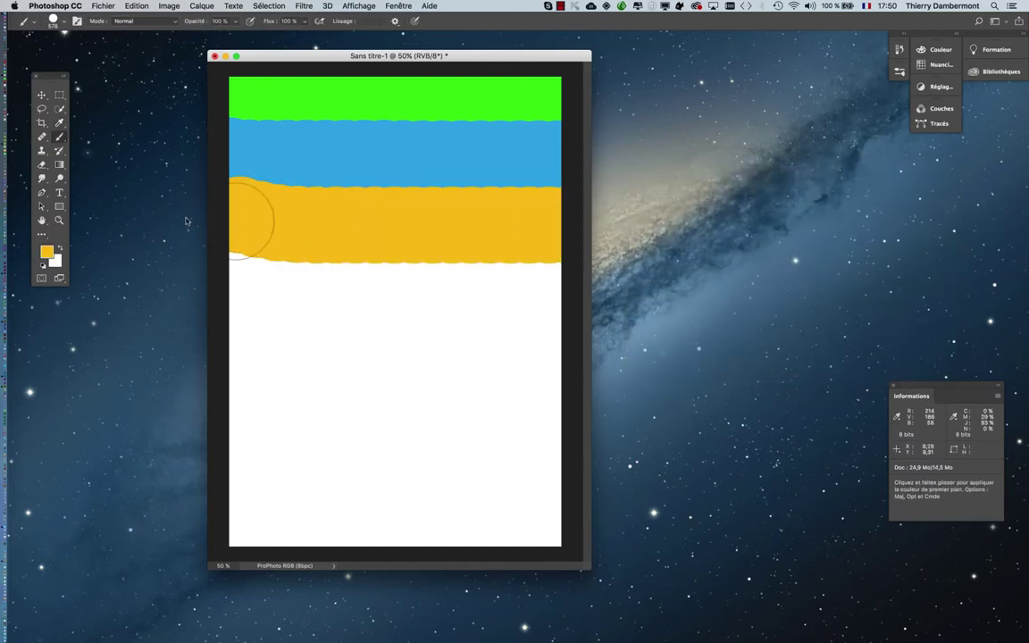
- Switch to magenta and paint a magenta band, undoing the last stroke
click(51, 253)
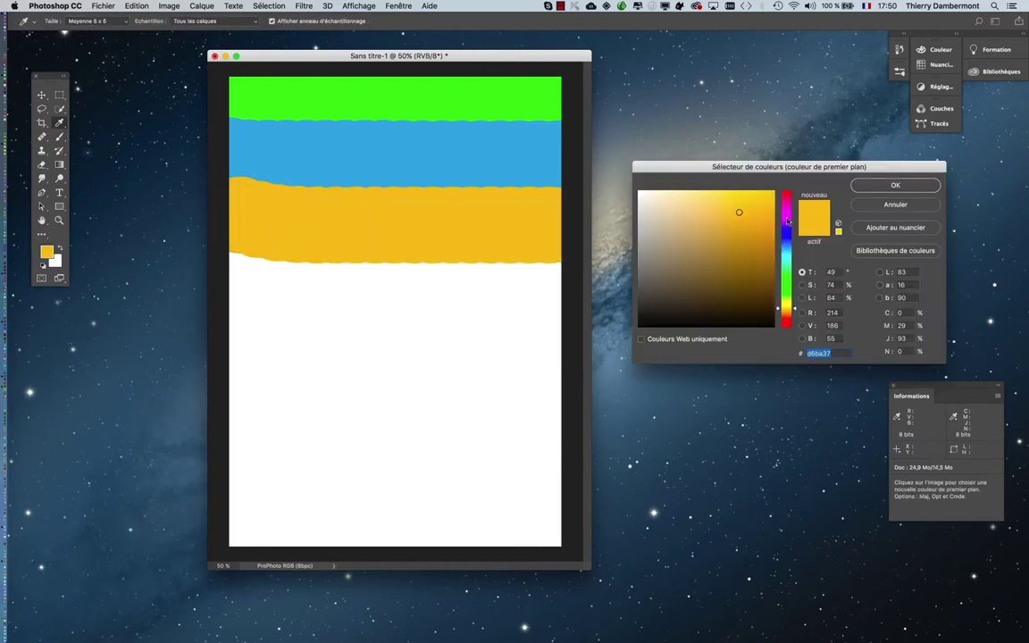
click(786, 219)
click(895, 186)
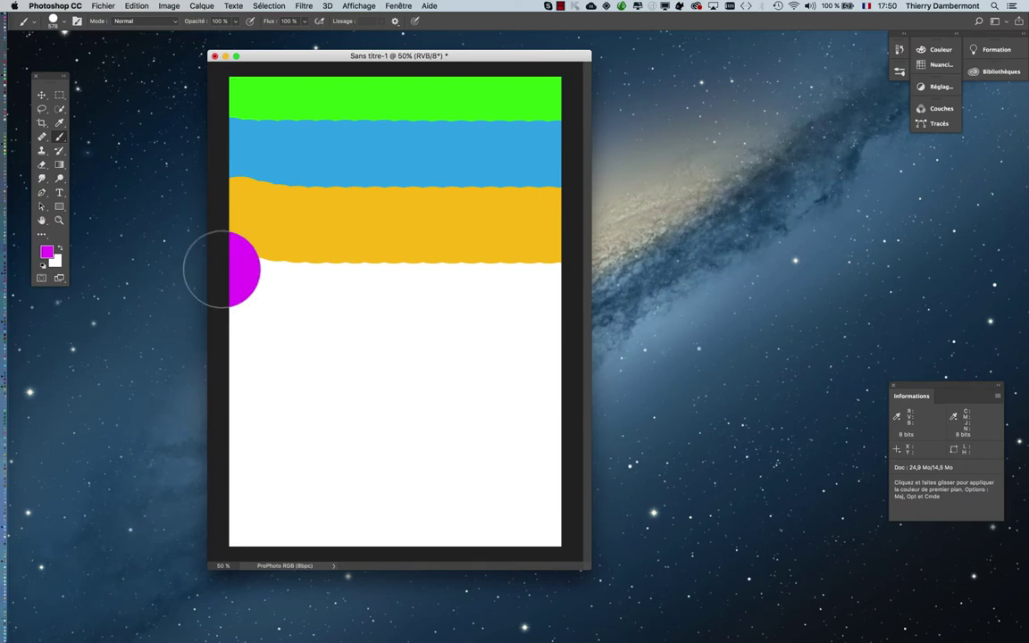
drag(223, 269, 483, 261)
key(super+z)
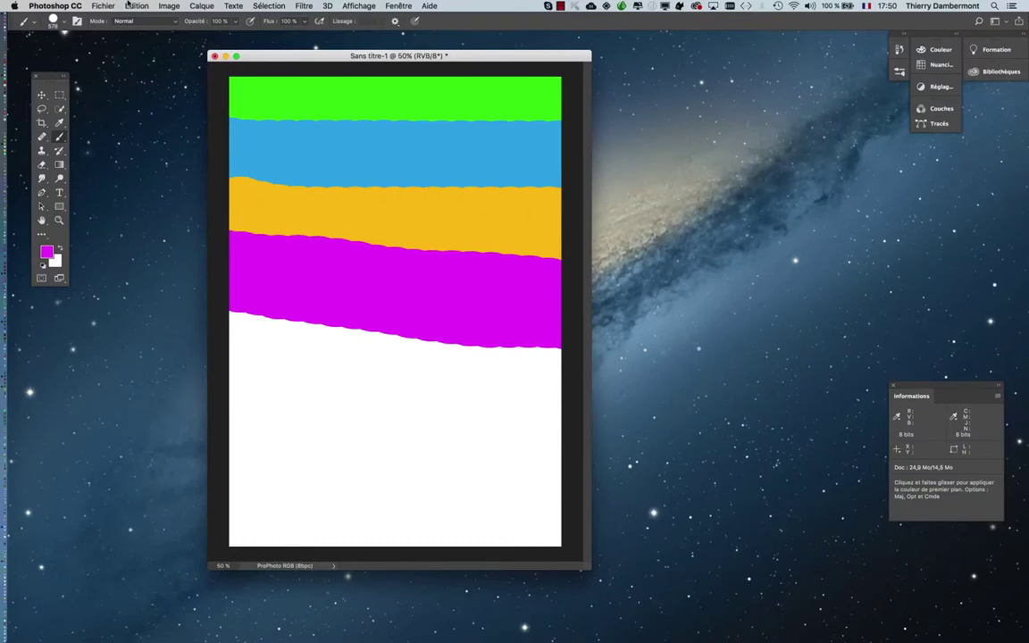
click(129, 6)
- Preview the bands with RVB de travail assigned, then cancel to keep ProPhoto RGB
click(178, 379)
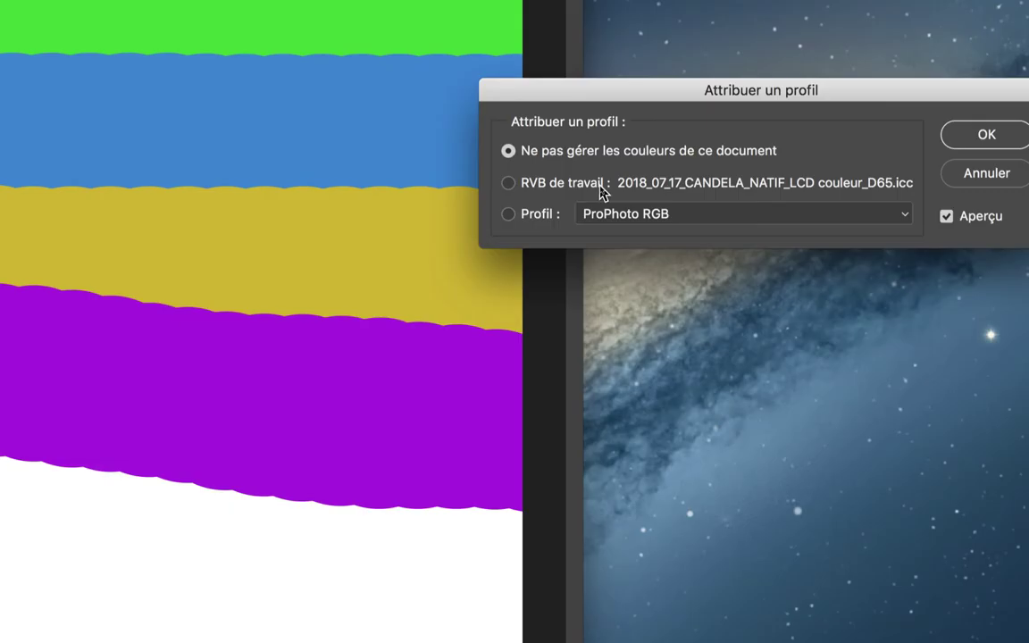
click(602, 191)
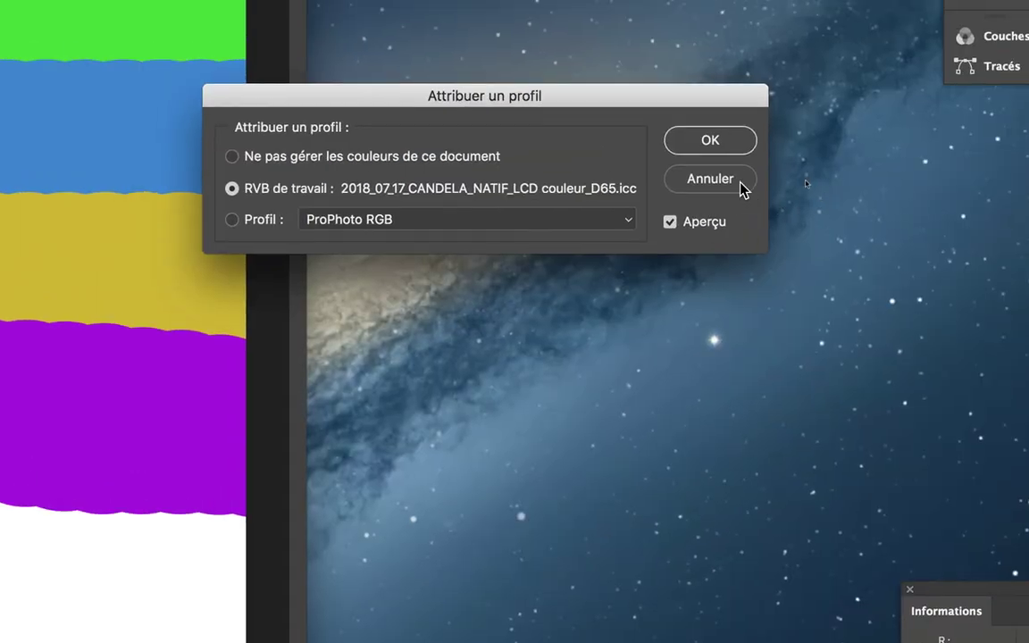
click(738, 188)
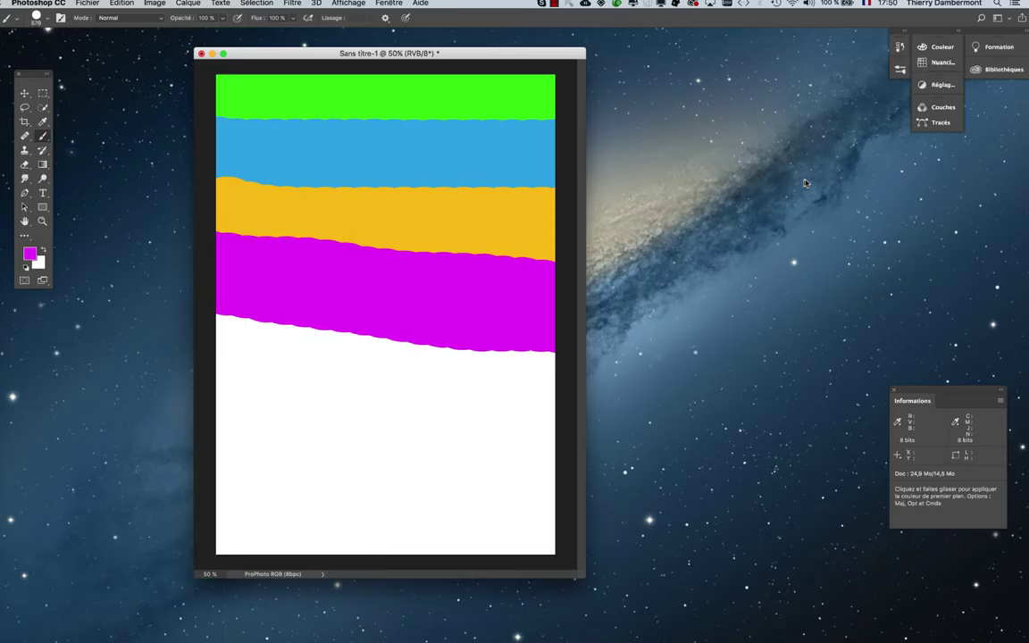
drag(510, 59, 392, 64)
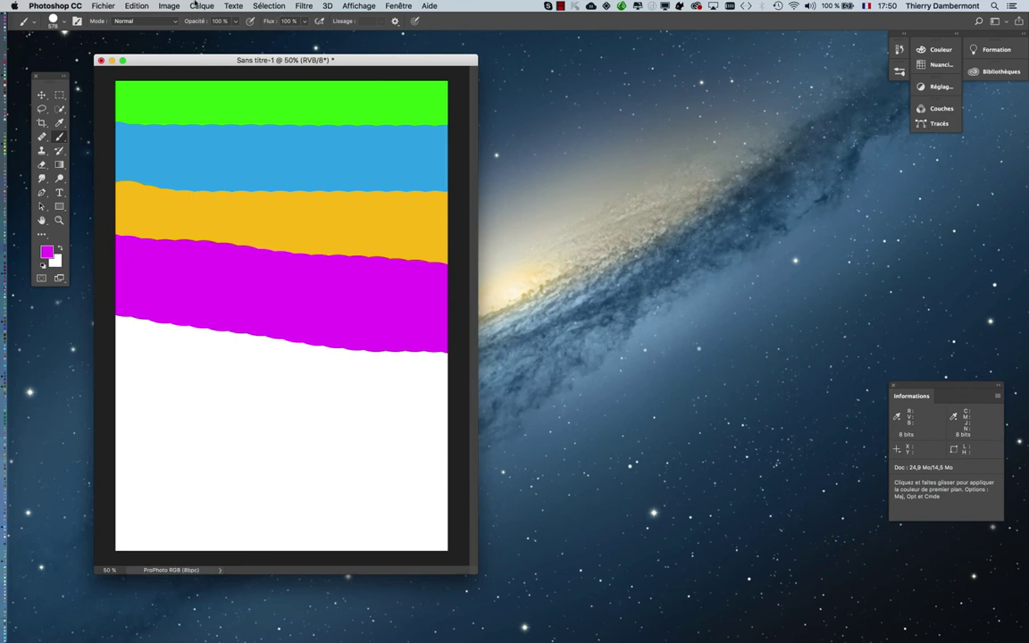
click(141, 6)
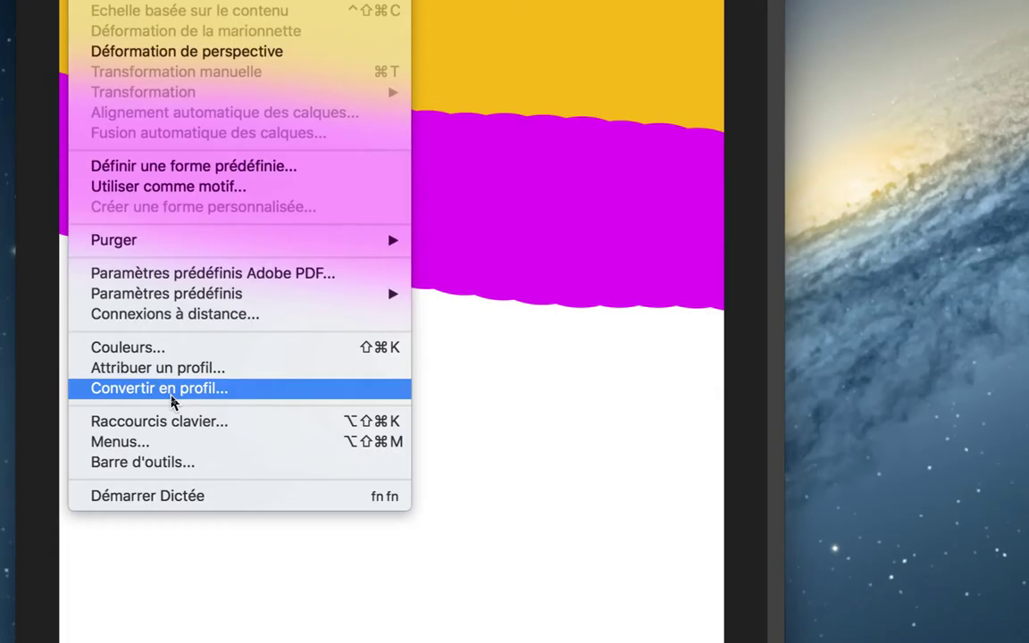
- Convert the page to the CANDELA_NATIF_LCD monitor profile using Adobe (ACE) and Perception
click(171, 394)
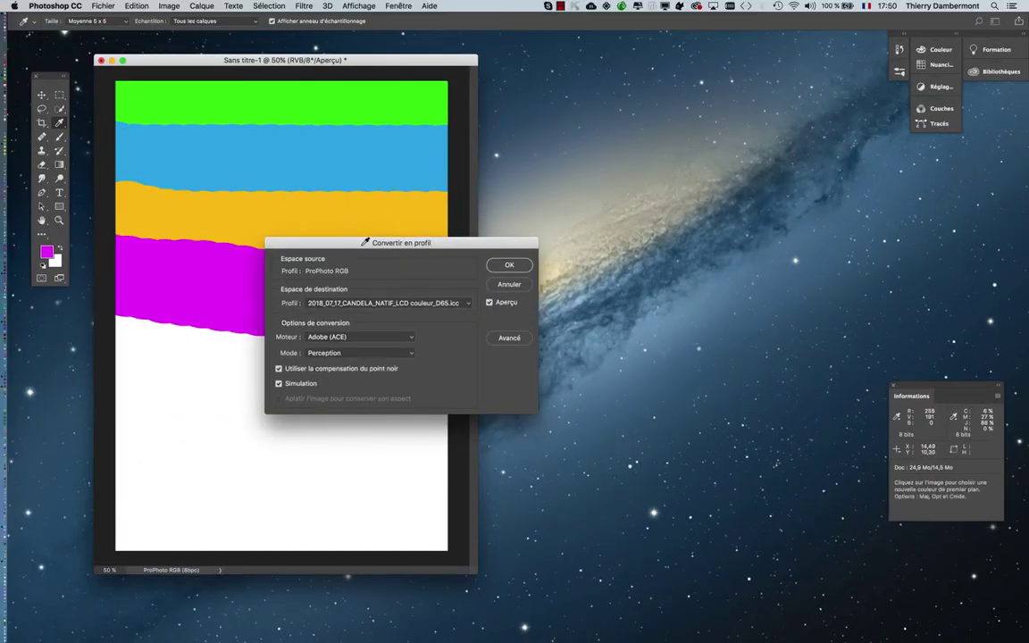
drag(365, 243, 595, 95)
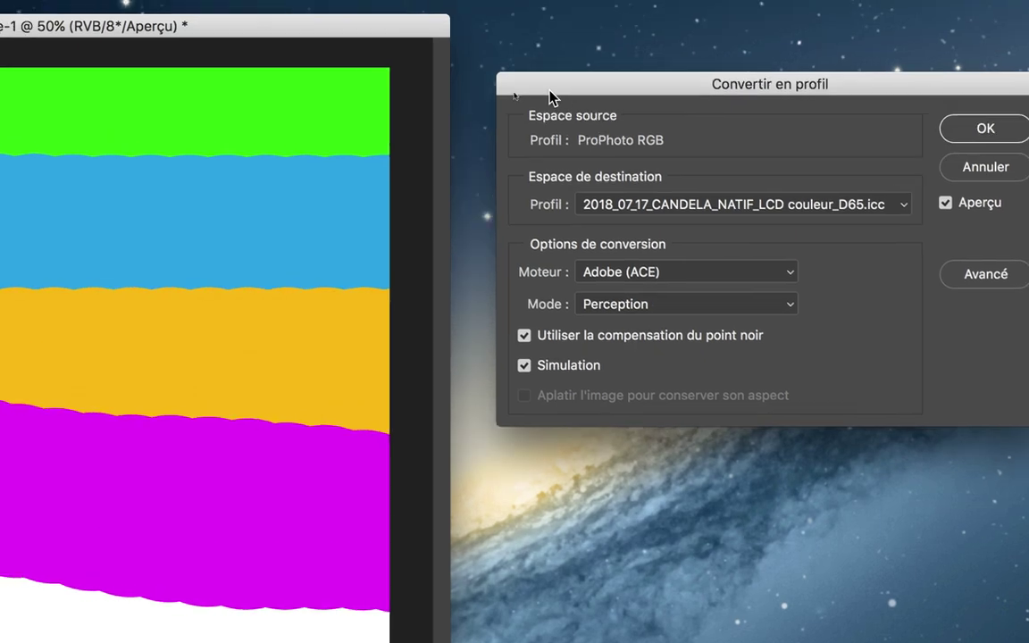
drag(563, 98, 512, 92)
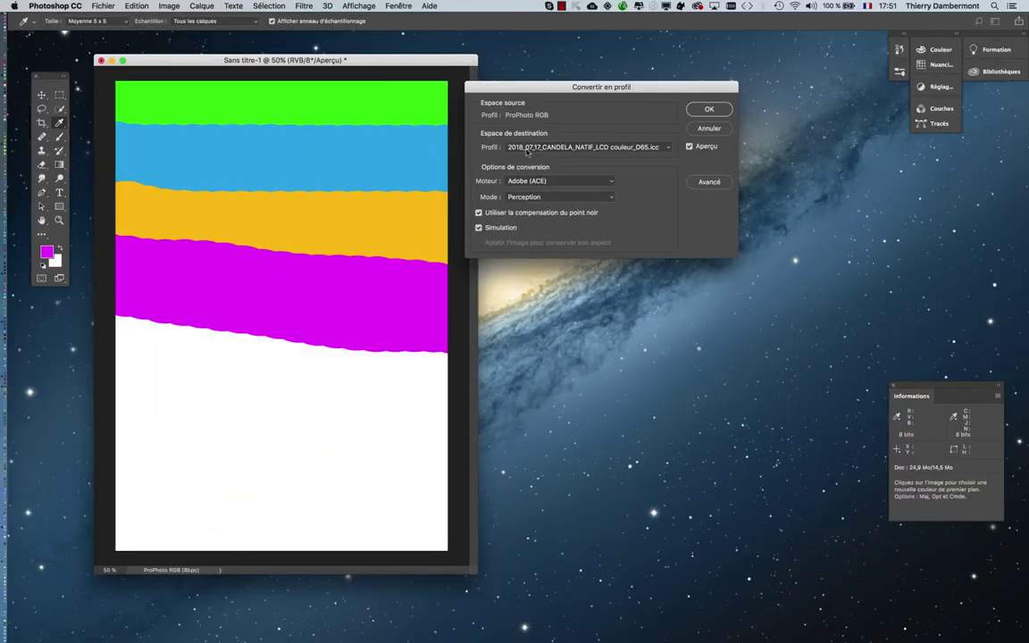
click(707, 110)
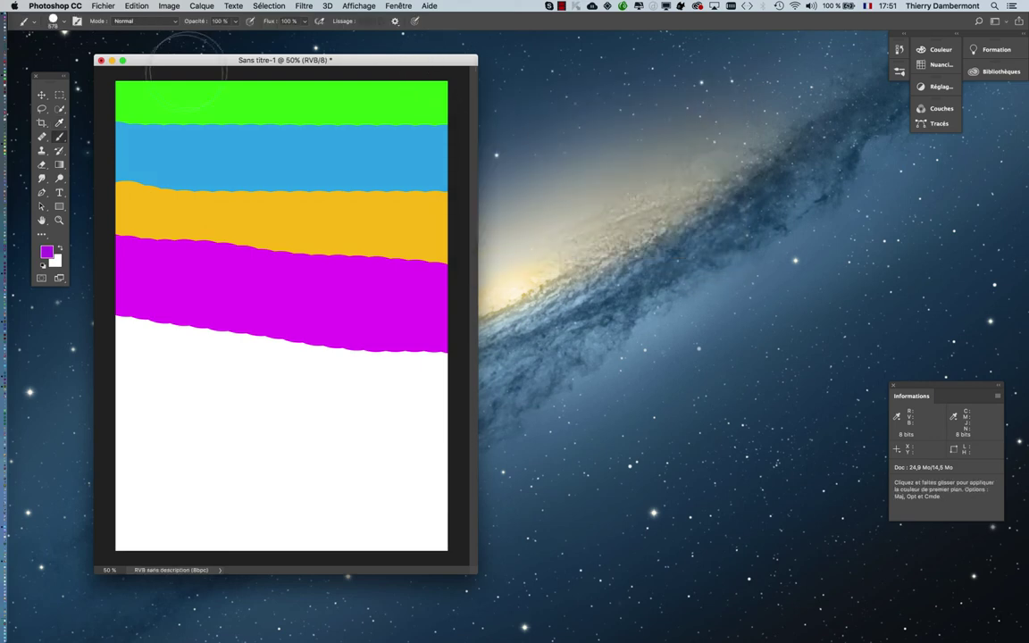
click(45, 95)
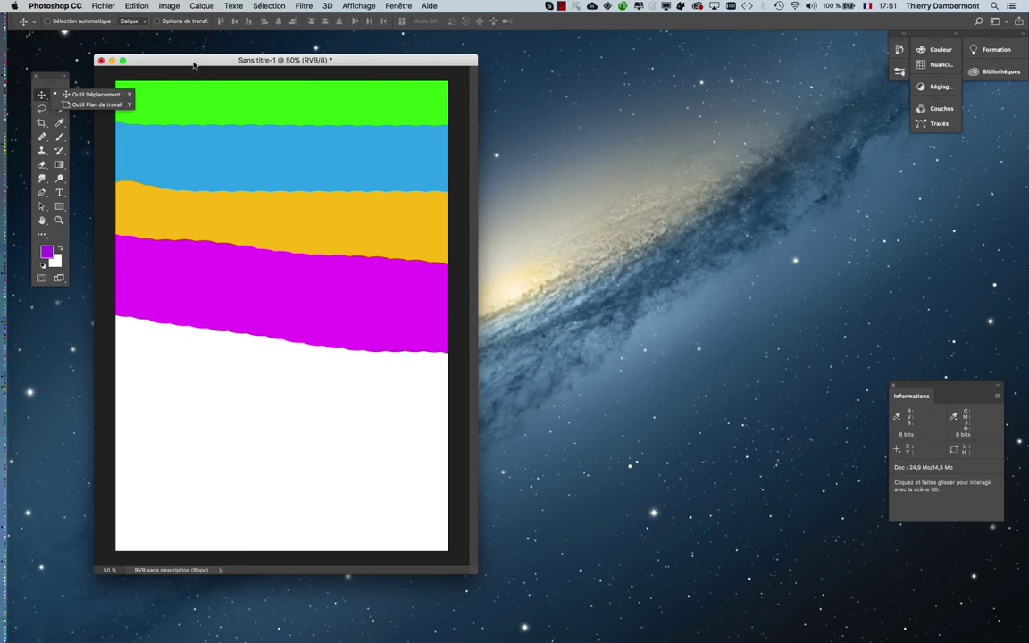